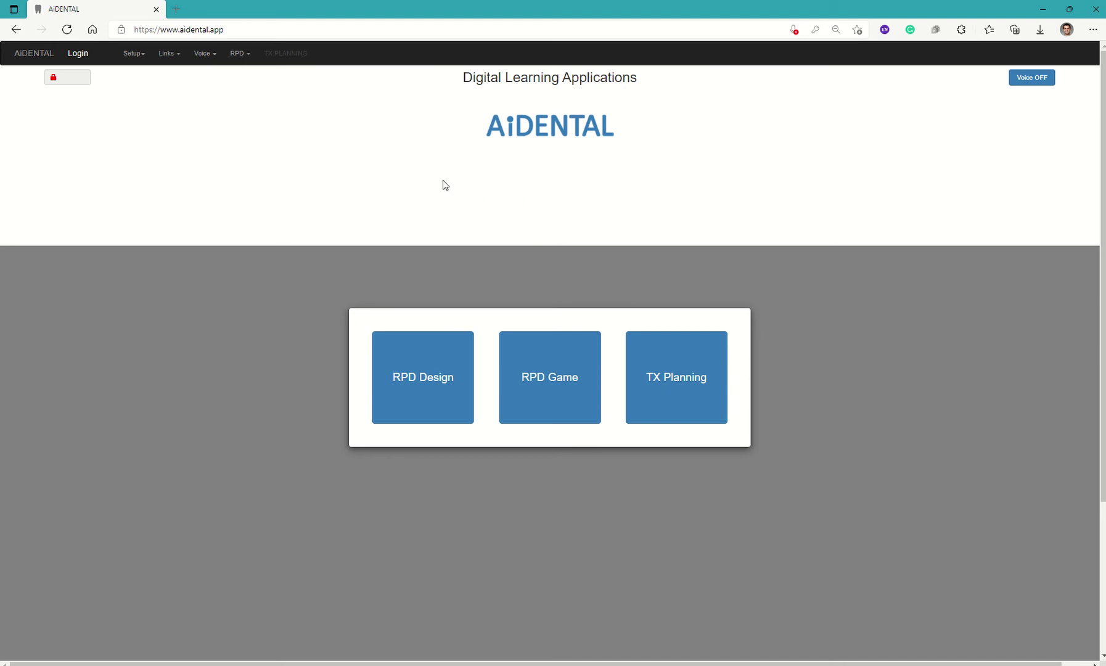
Log in with the saved credentials and open assigned case R0001 in class AM1.
left_click(85, 57)
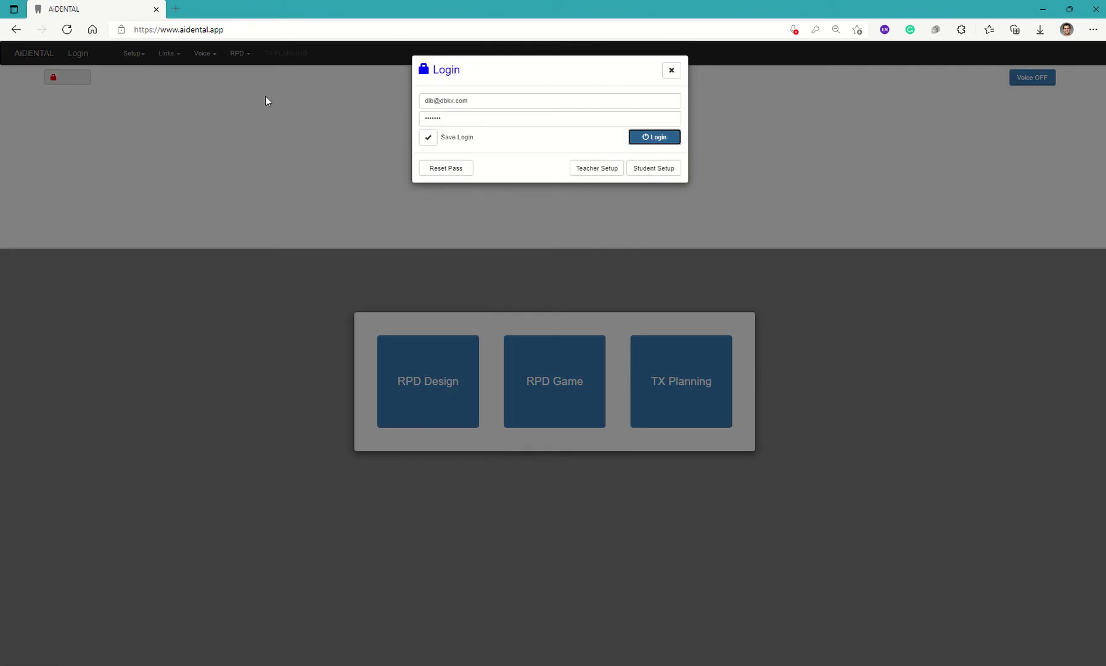
left_click(653, 138)
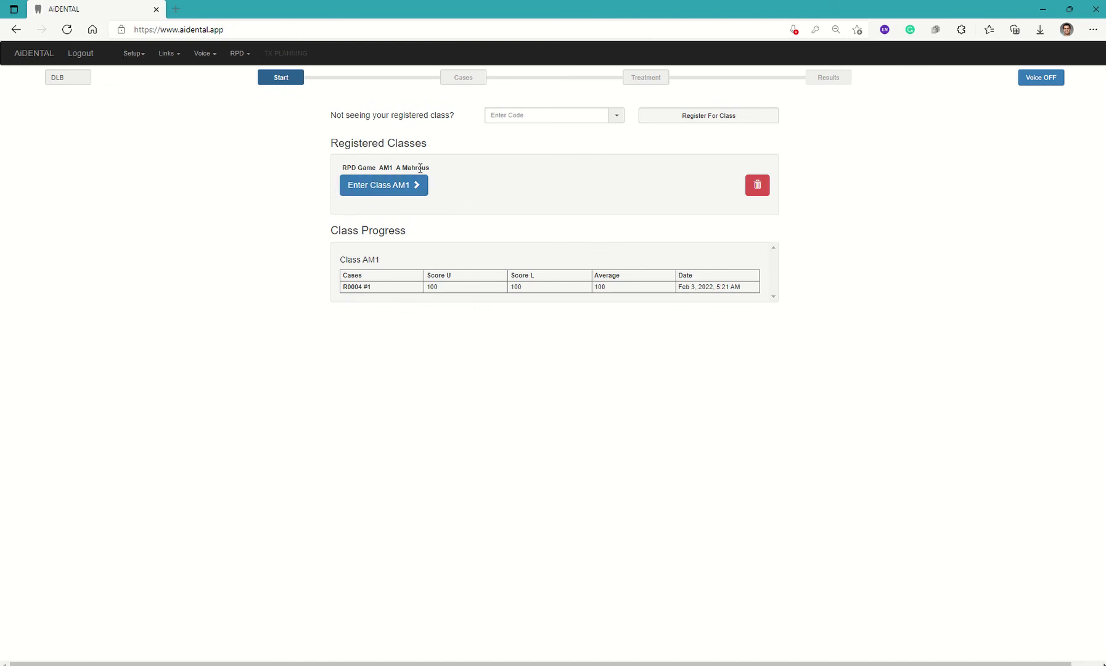
left_click(391, 185)
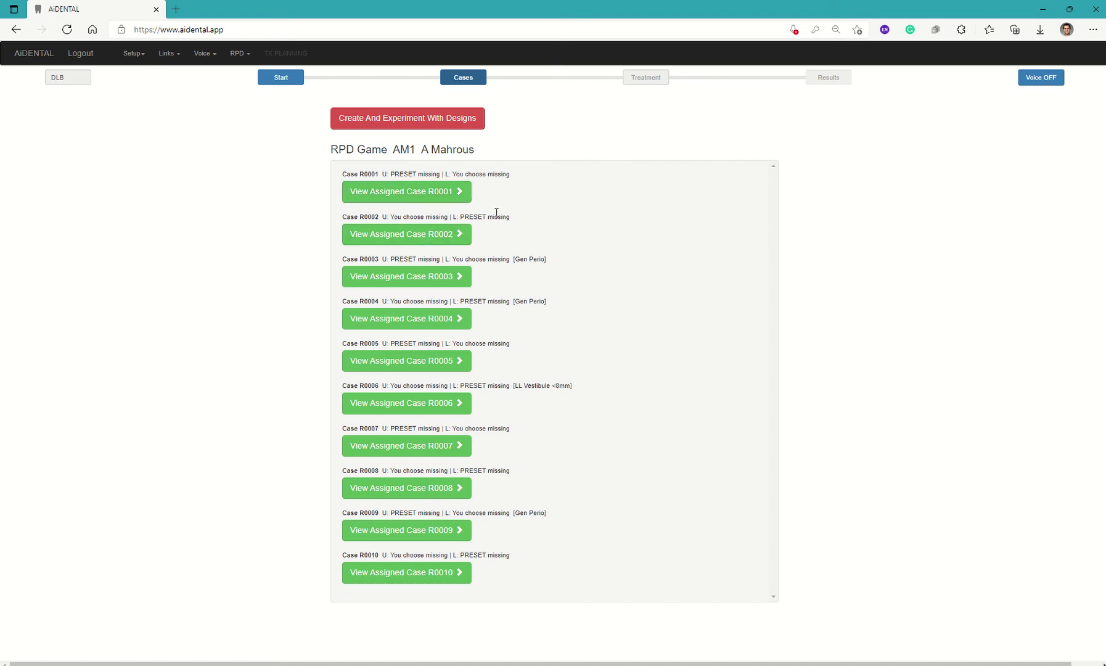
left_click(376, 192)
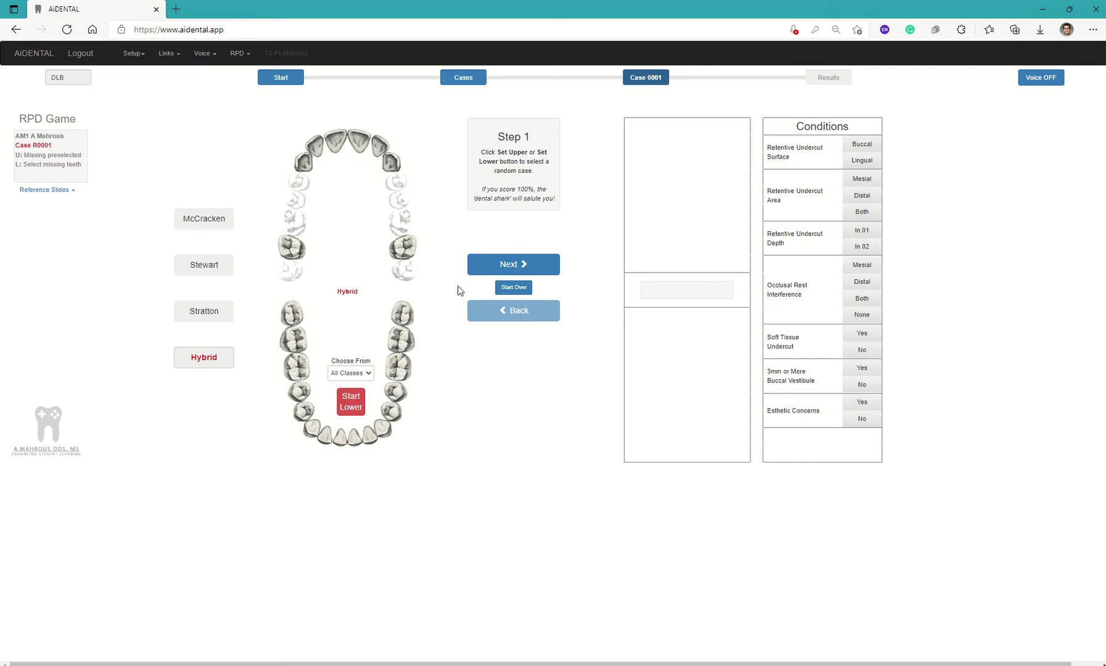
Classify the upper arch as Kennedy Class III with 1 modification space and an A-P Strap major connector, and confirm.
left_click(479, 270)
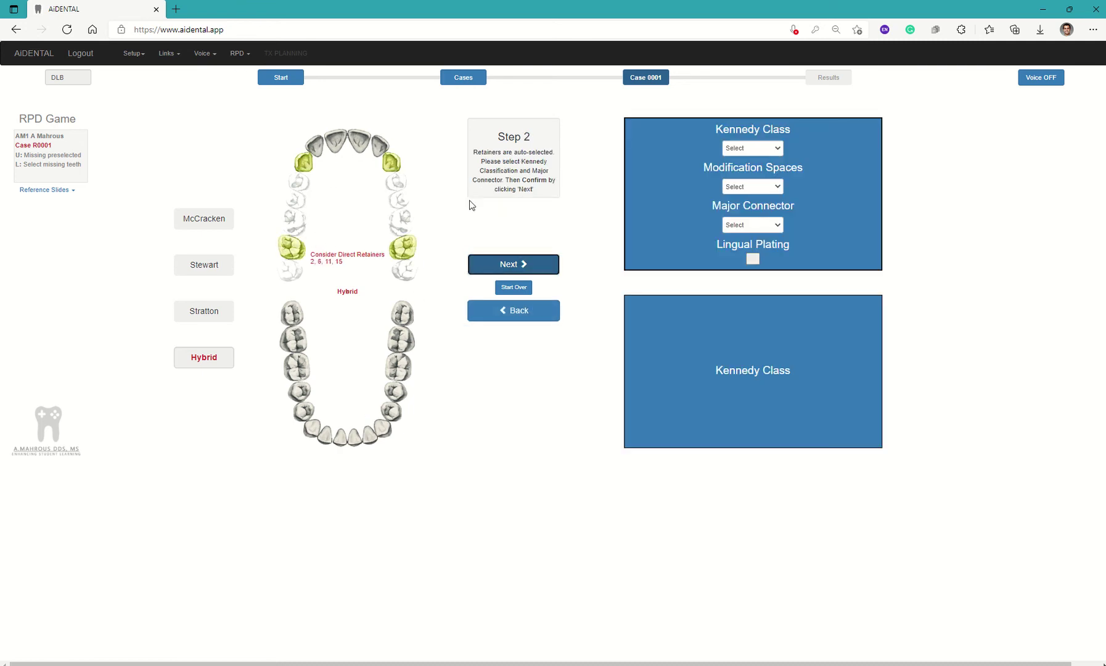
left_click(742, 148)
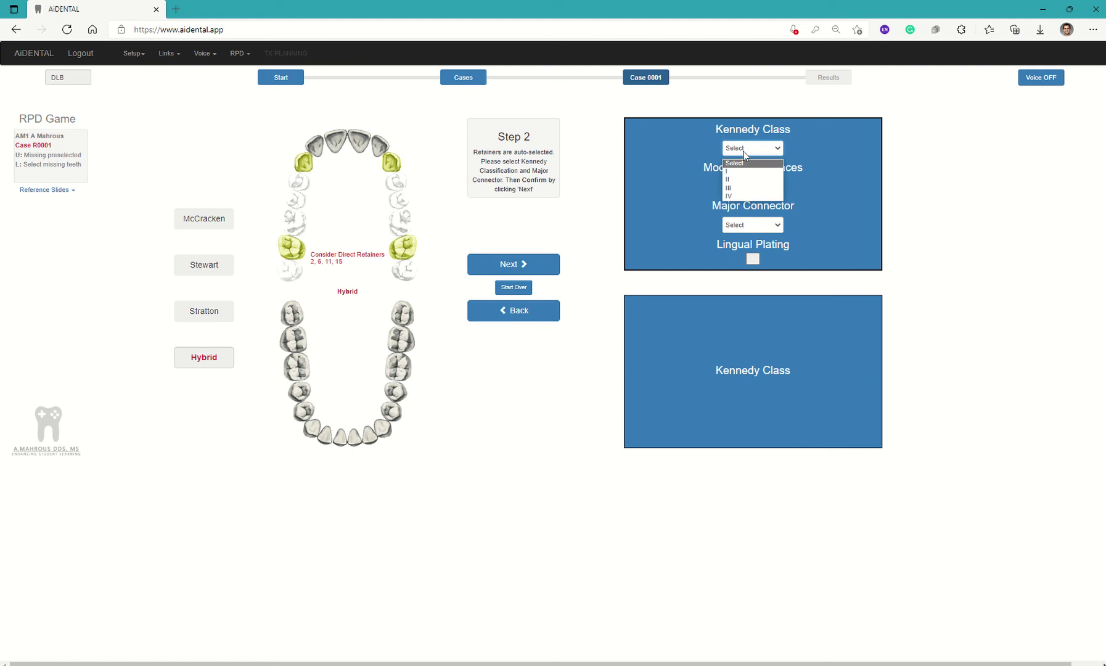
left_click(734, 188)
left_click(743, 187)
left_click(739, 217)
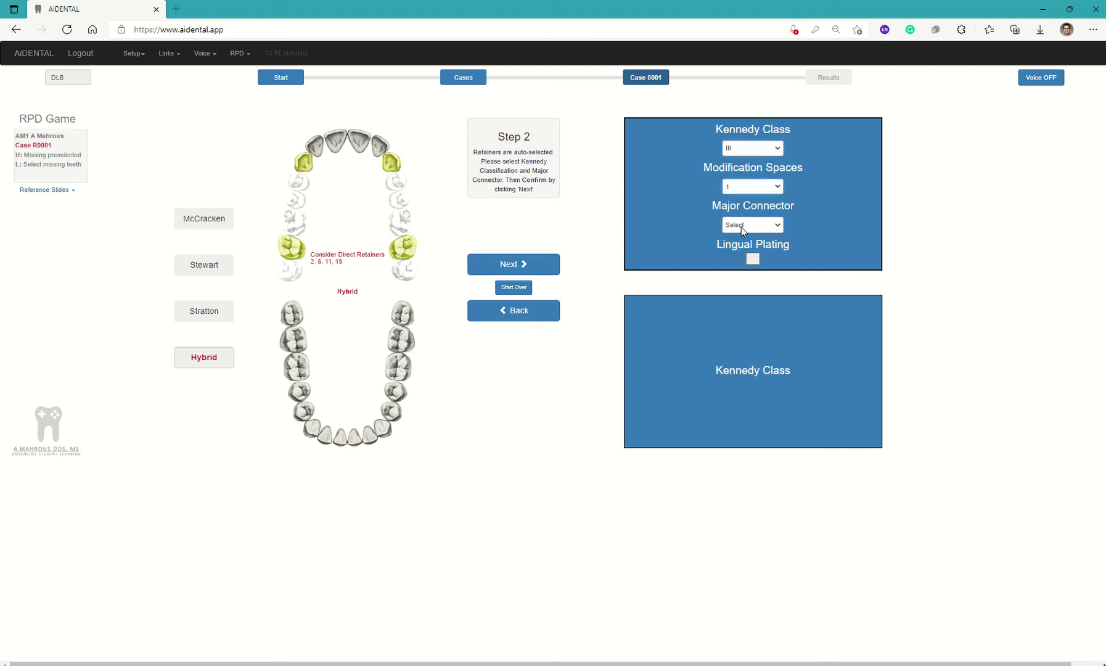
left_click(741, 225)
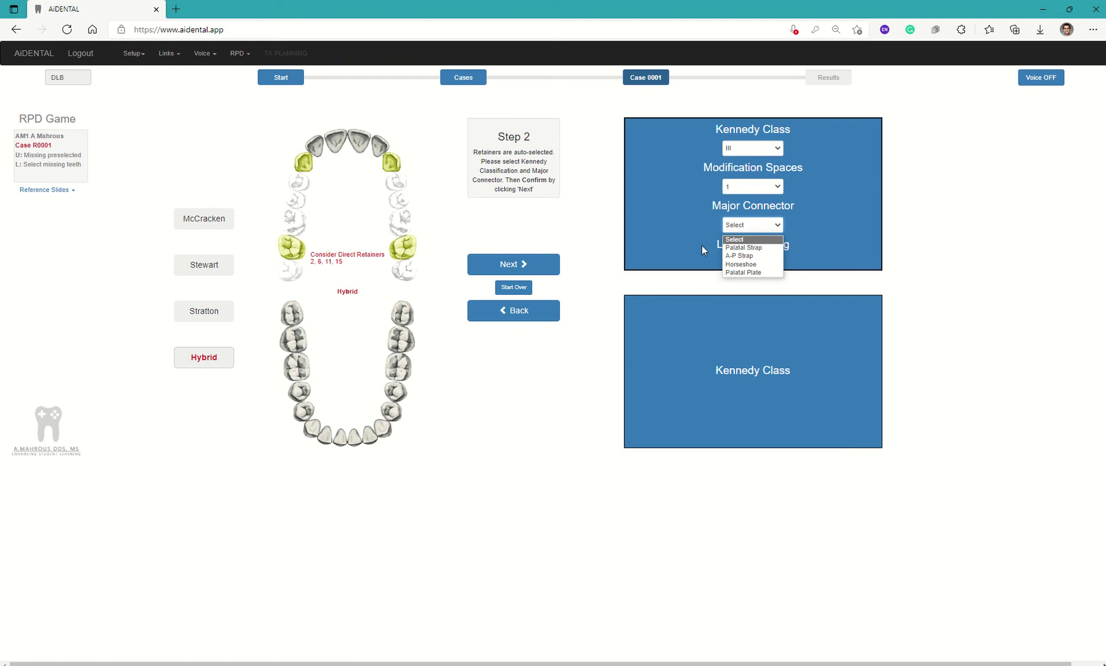
left_click(737, 256)
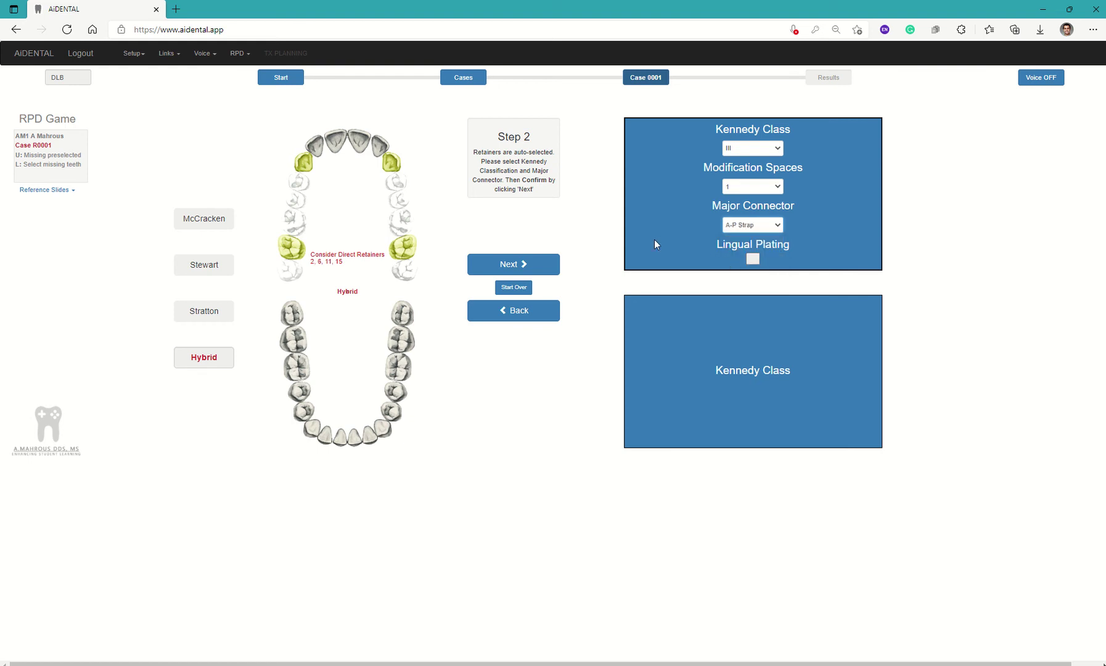
left_click(483, 265)
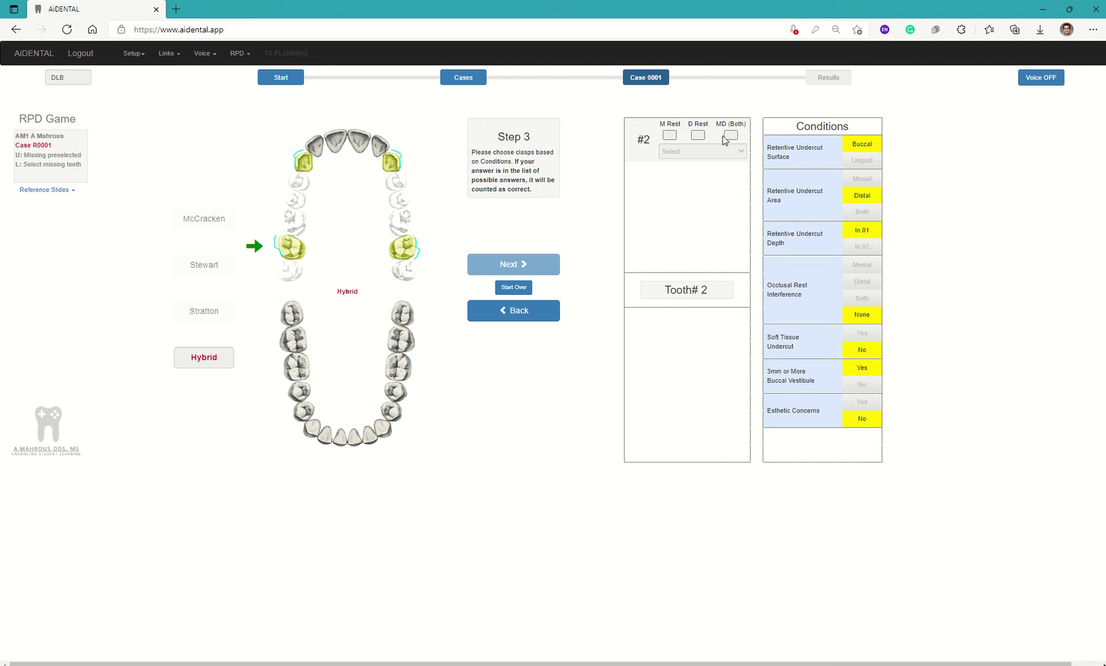
Give tooth #2 a mesial rest with the CC Clasp [M Rest] and confirm it.
left_click(670, 137)
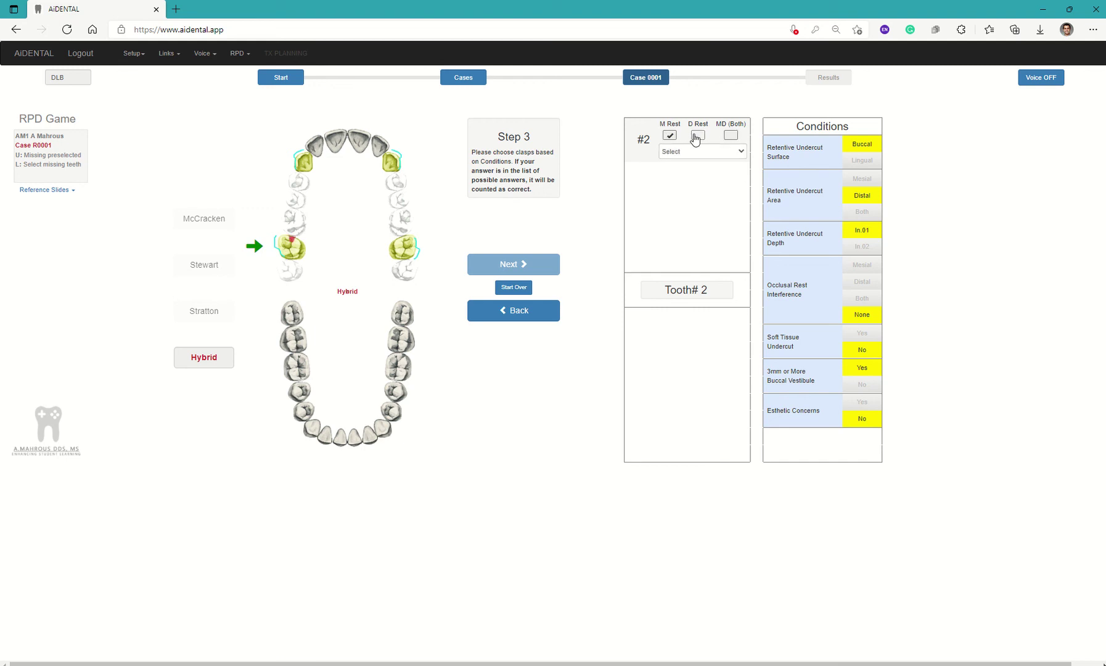
left_click(696, 136)
left_click(730, 136)
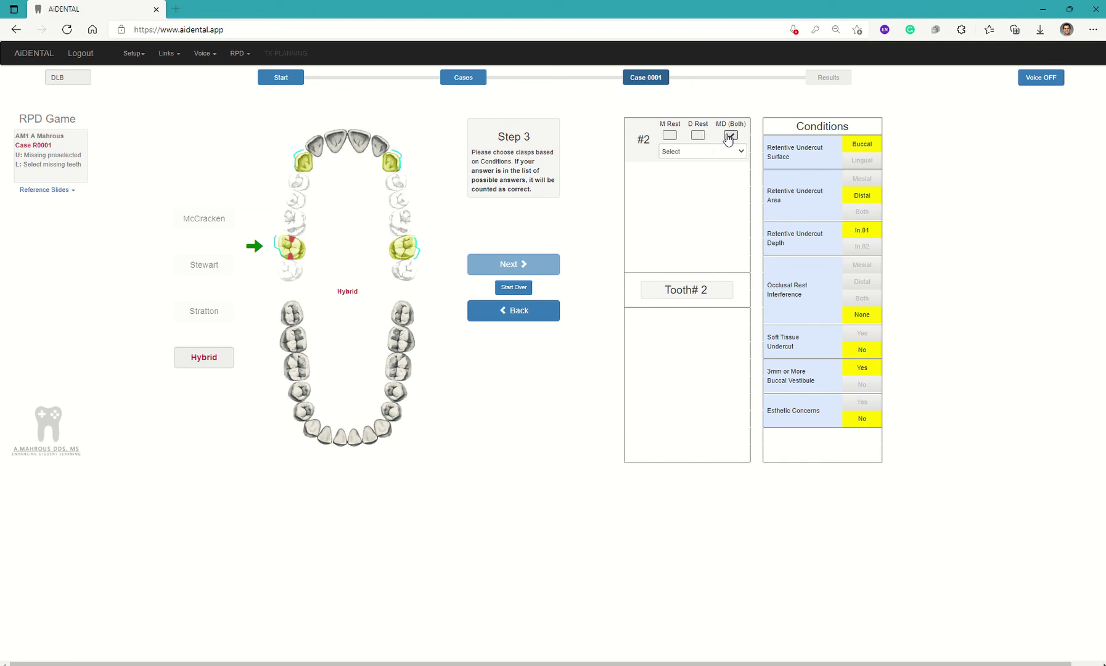
left_click(677, 156)
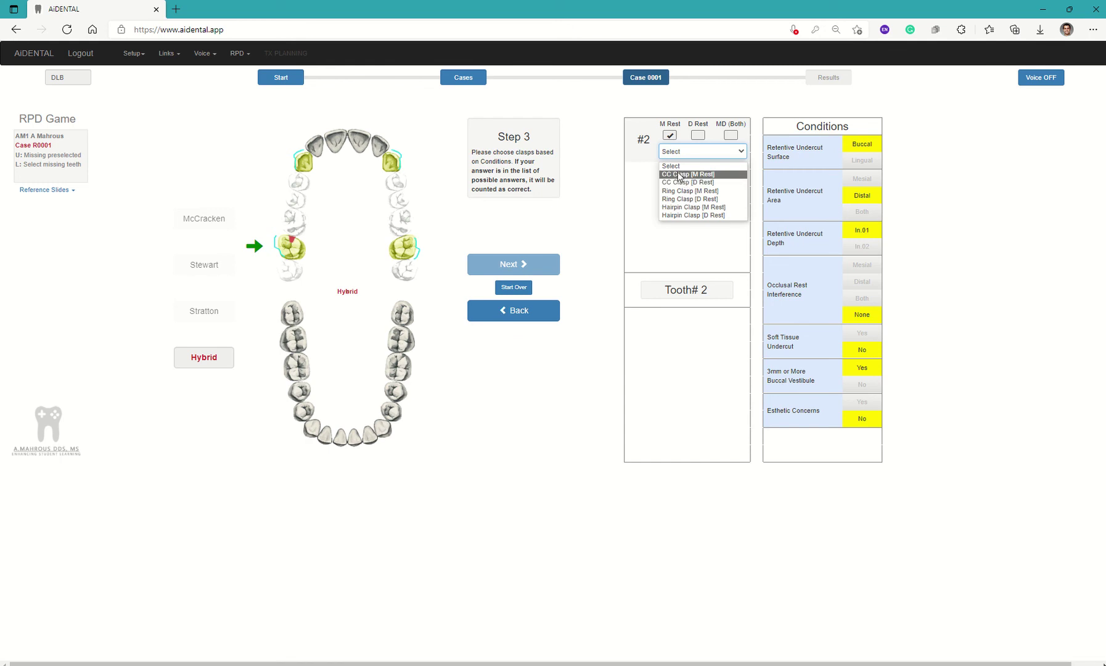
left_click(679, 175)
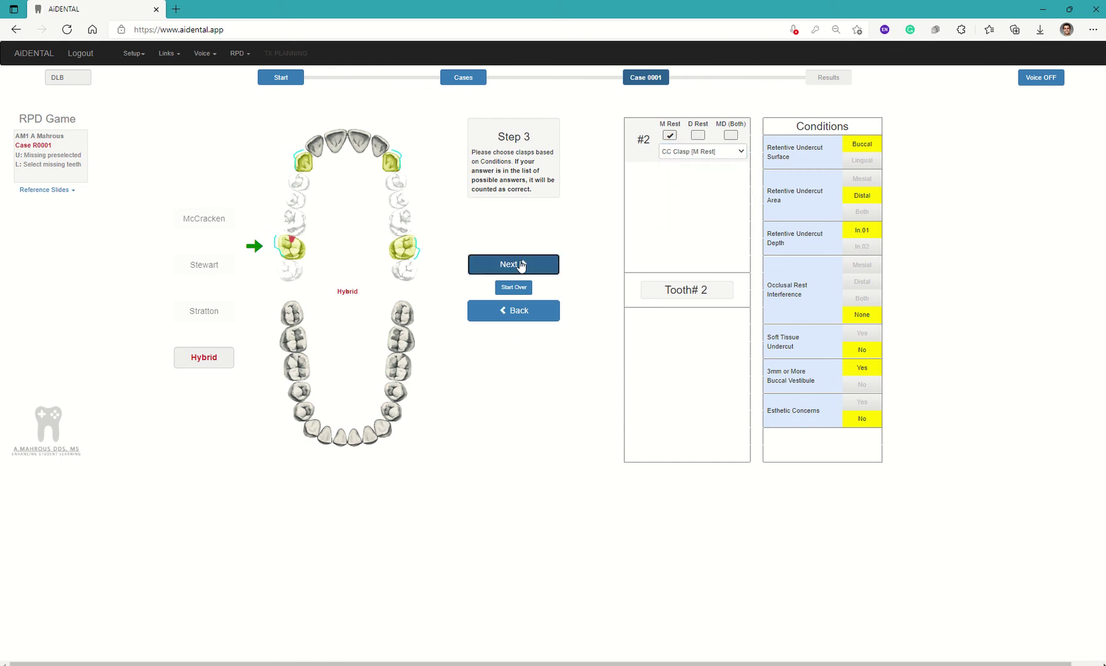
left_click(521, 265)
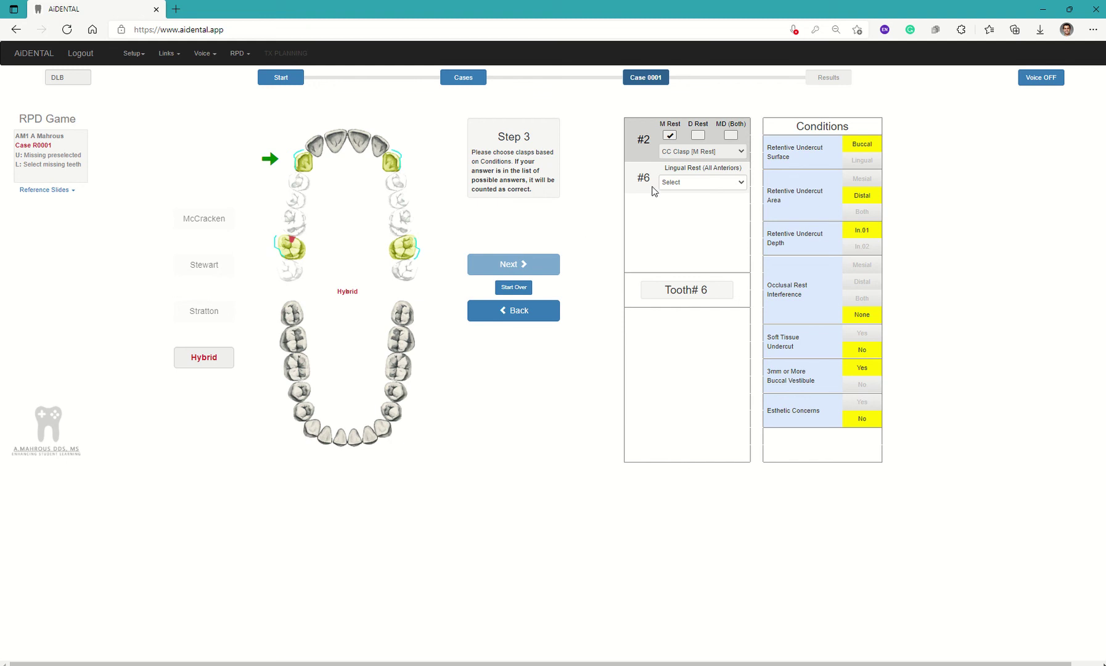
Assign the Mod T-Bar D->M clasp to tooth #6 and the WW Clasp [D Rest] to tooth #11, confirming each.
left_click(707, 183)
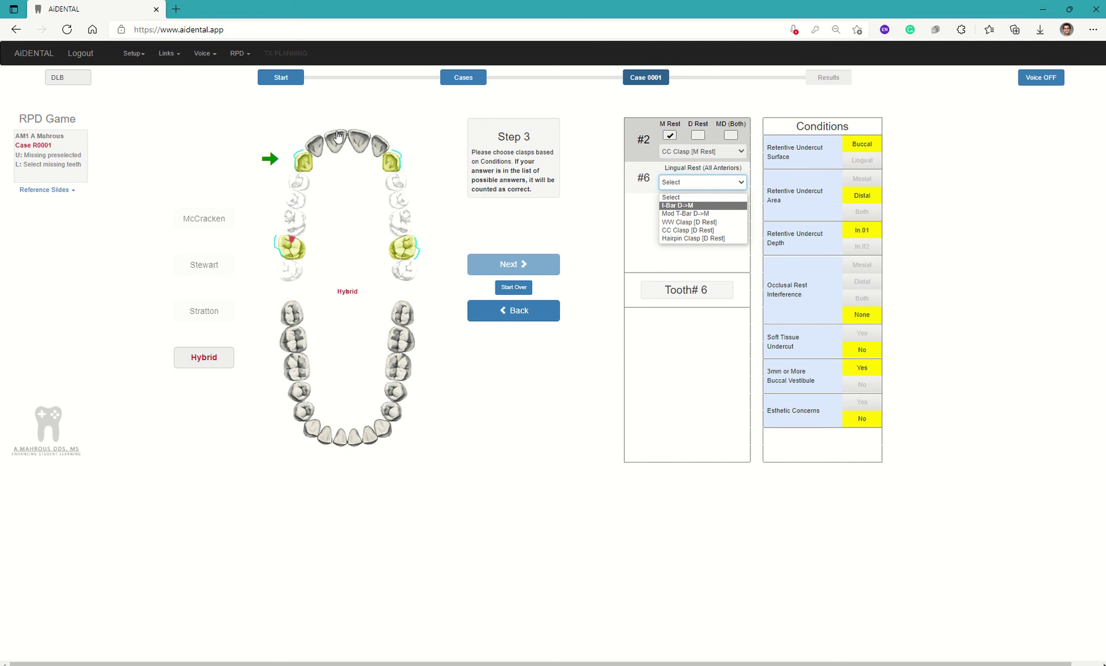
left_click(694, 214)
left_click(531, 264)
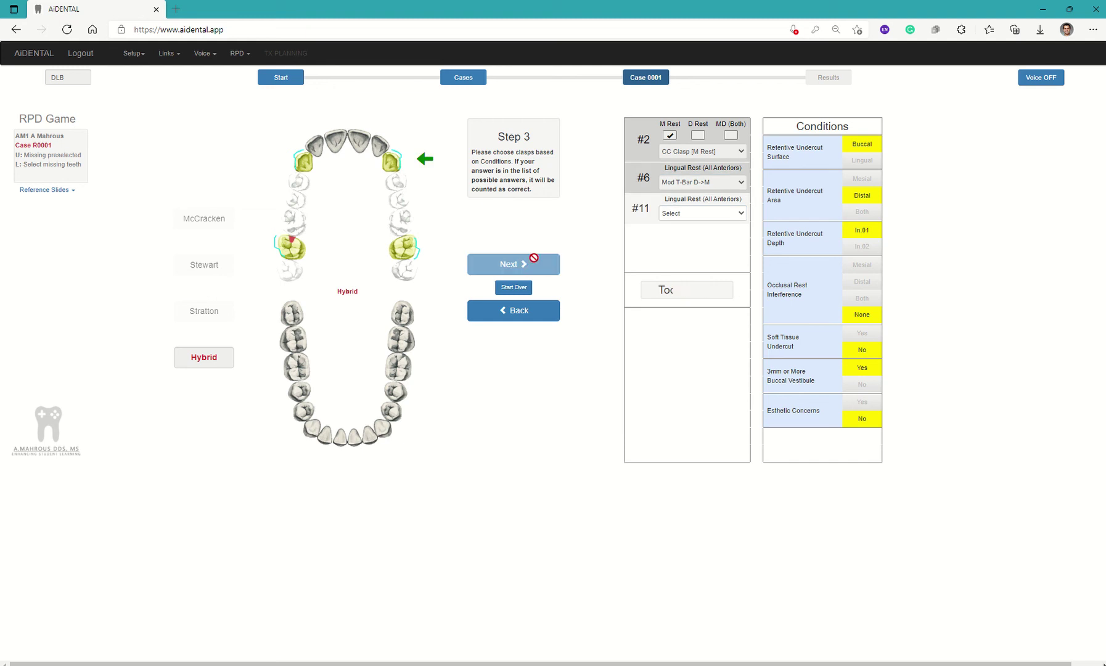
left_click(727, 214)
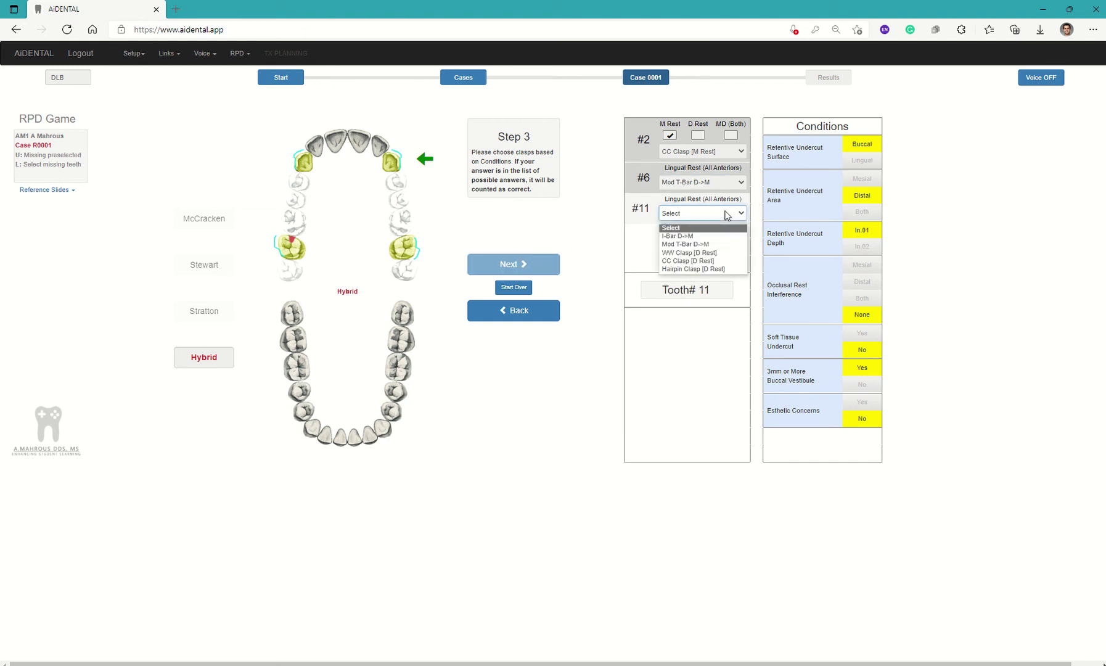
left_click(689, 252)
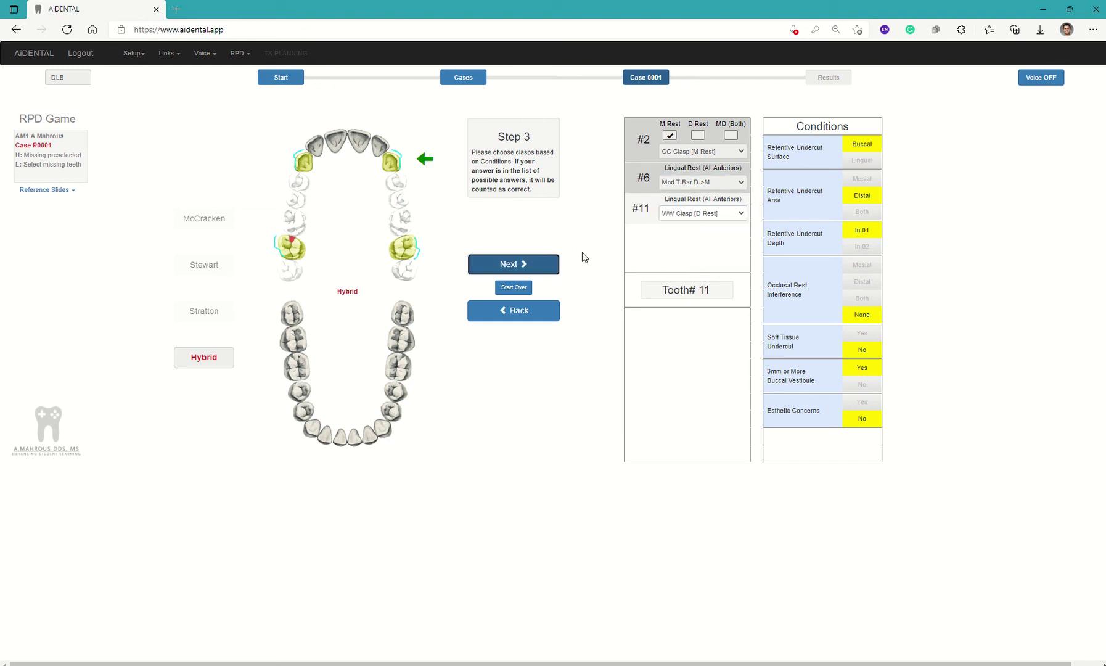
left_click(544, 258)
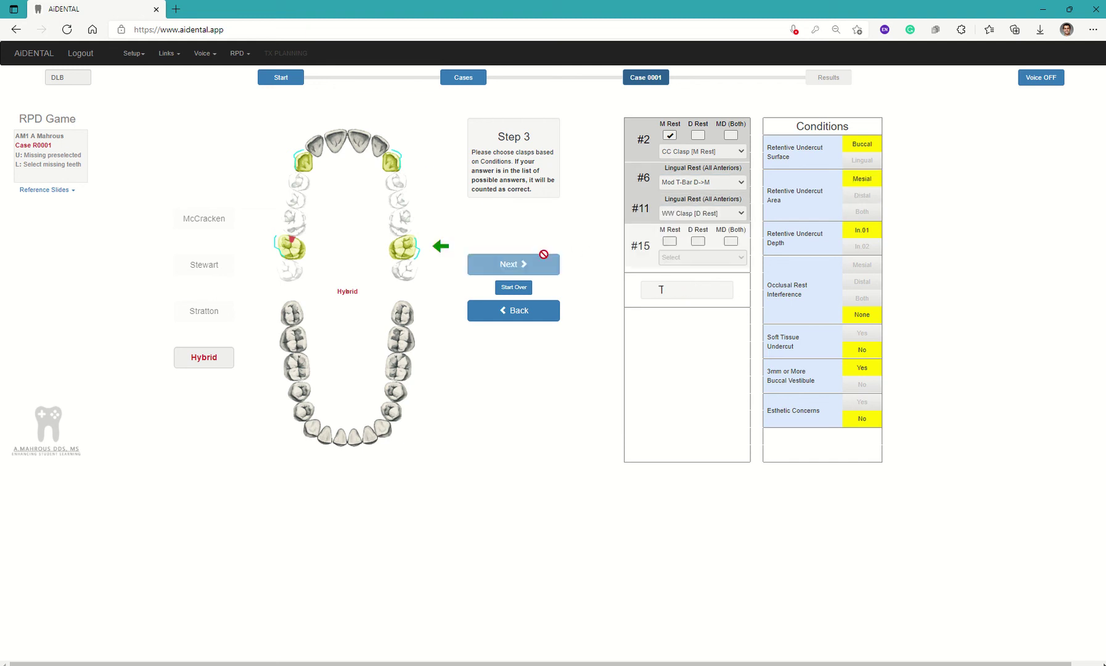
Give tooth #15 a distal rest with the CC Clasp [D Rest] and submit the design for scoring.
left_click(697, 241)
left_click(687, 256)
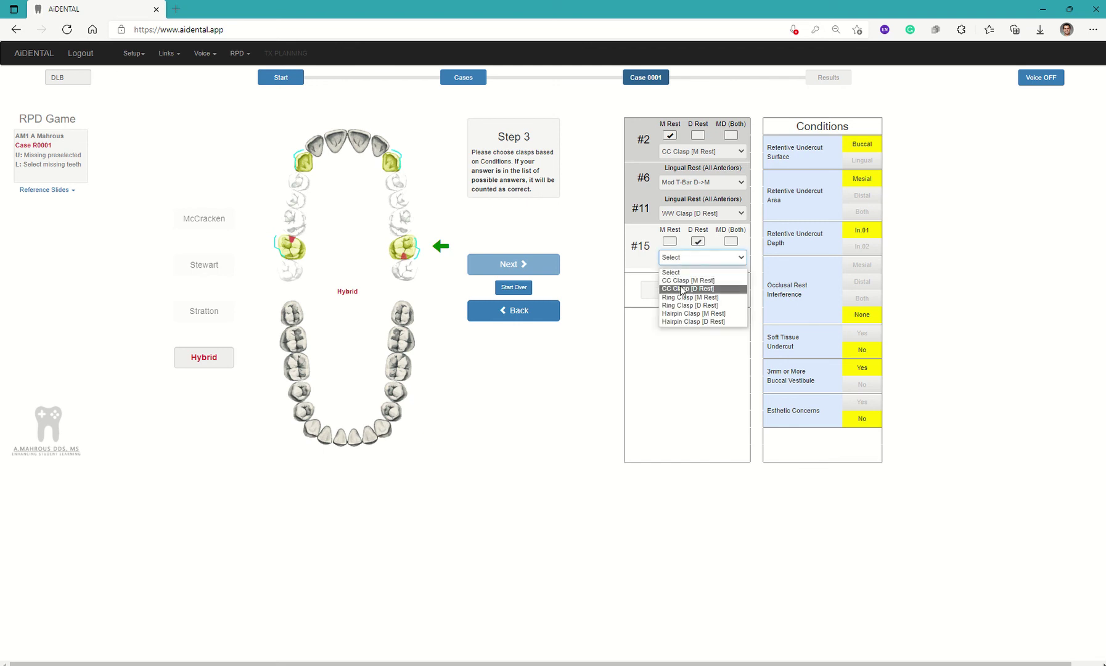
left_click(681, 284)
left_click(505, 265)
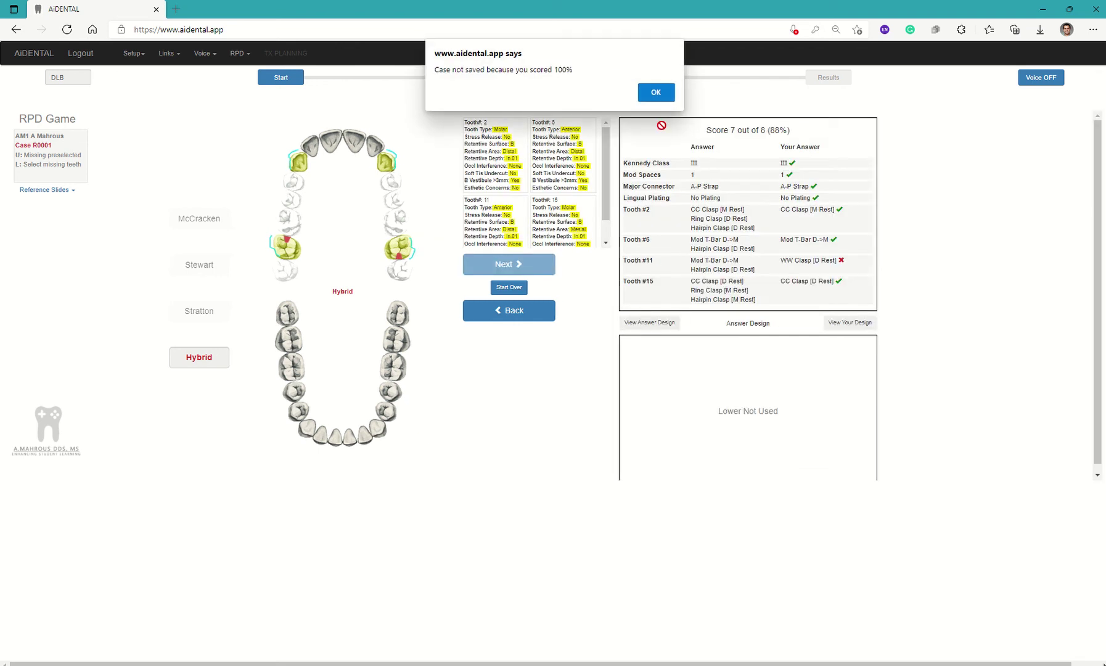
Dismiss the score message and compare the answer design with the submitted design.
left_click(655, 92)
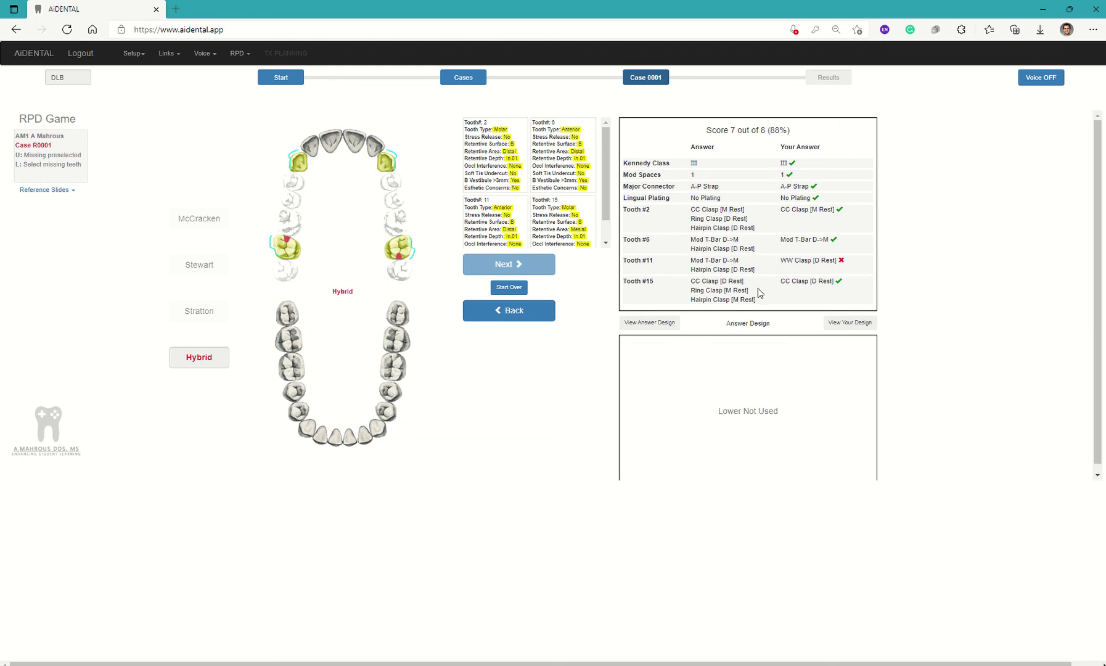
left_click(666, 327)
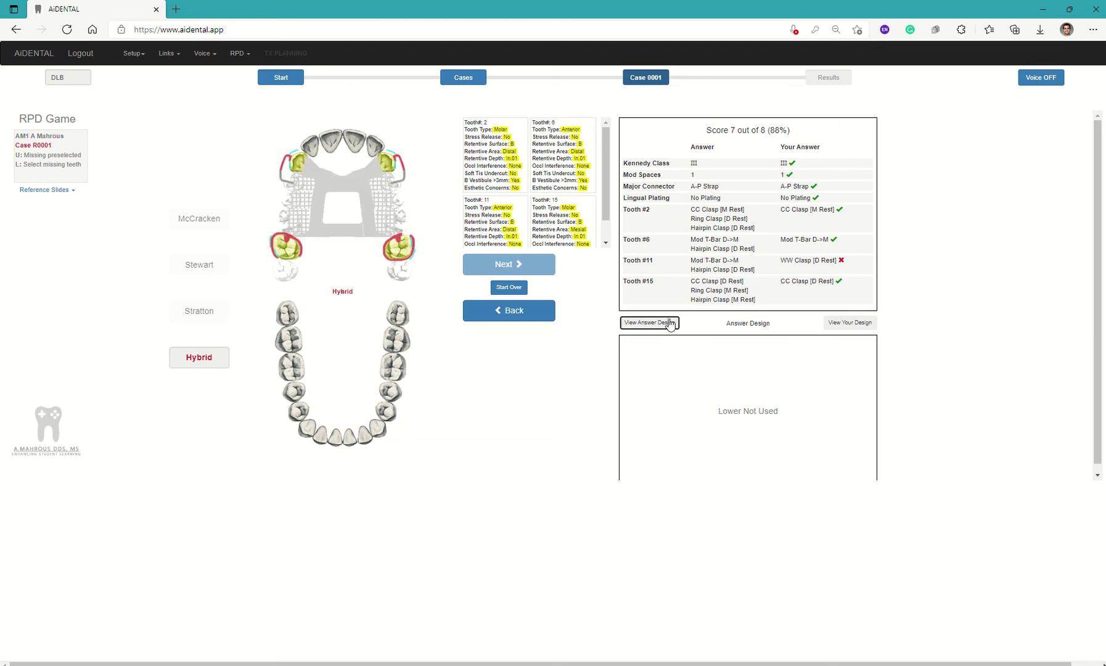
left_click(839, 325)
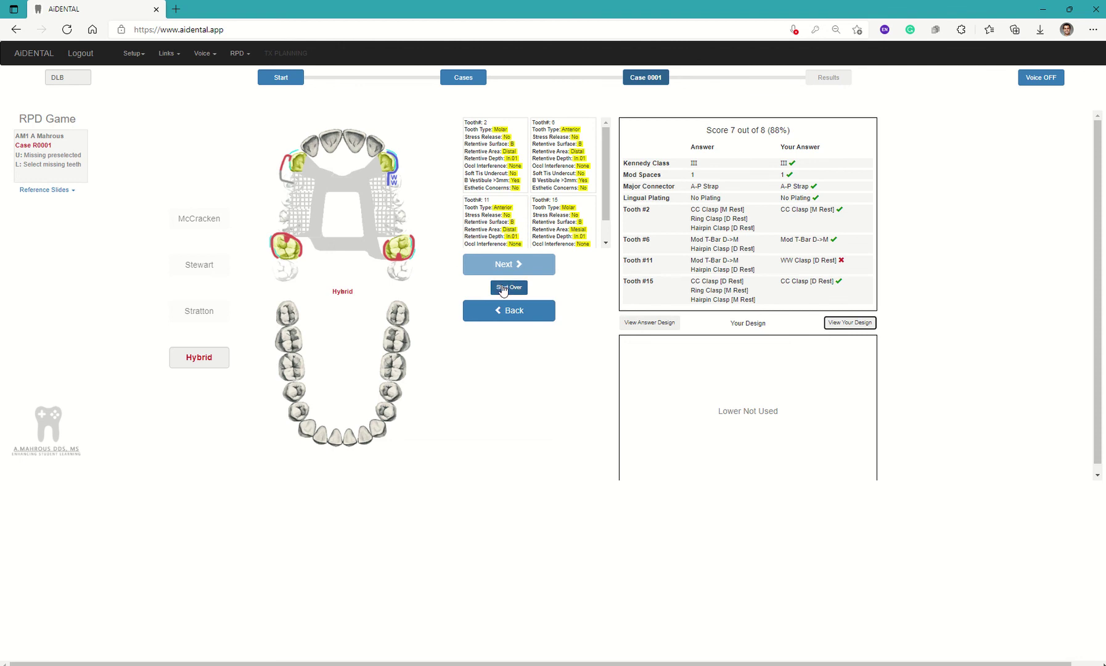
Start case R0001 over, return to the case list and open the free design experimentation page.
left_click(504, 287)
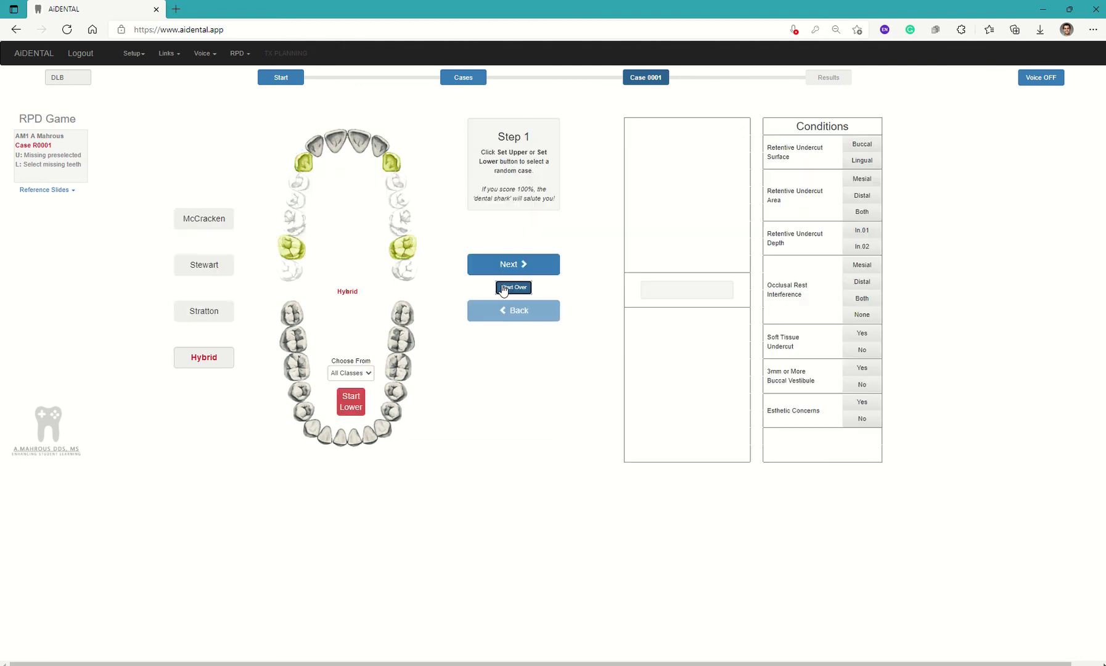
left_click(474, 82)
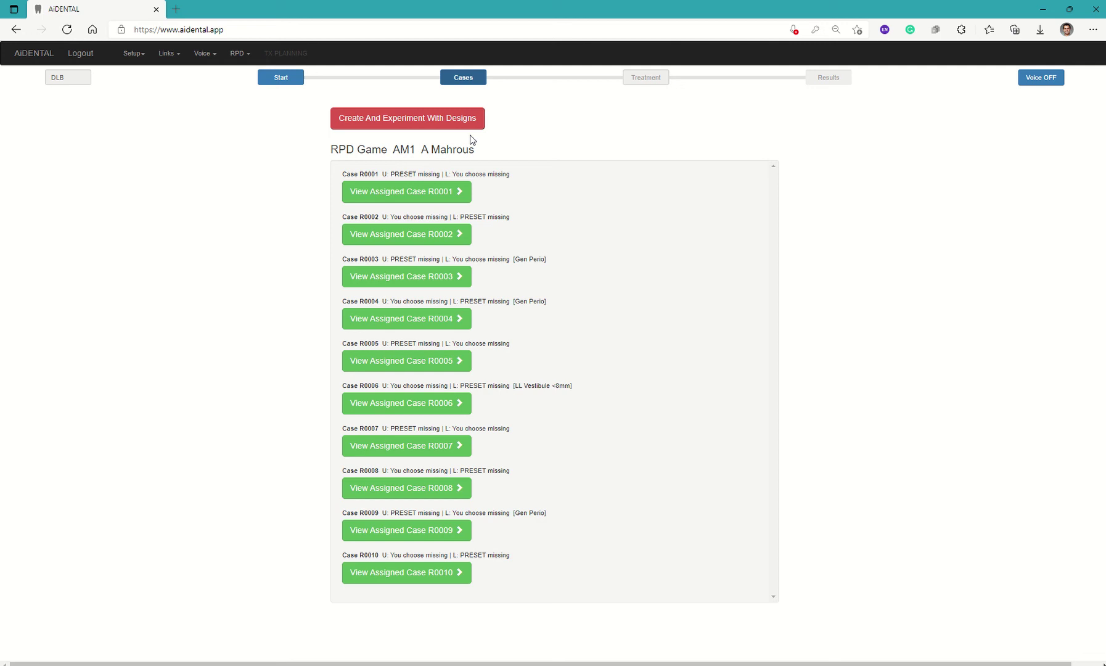
left_click(395, 122)
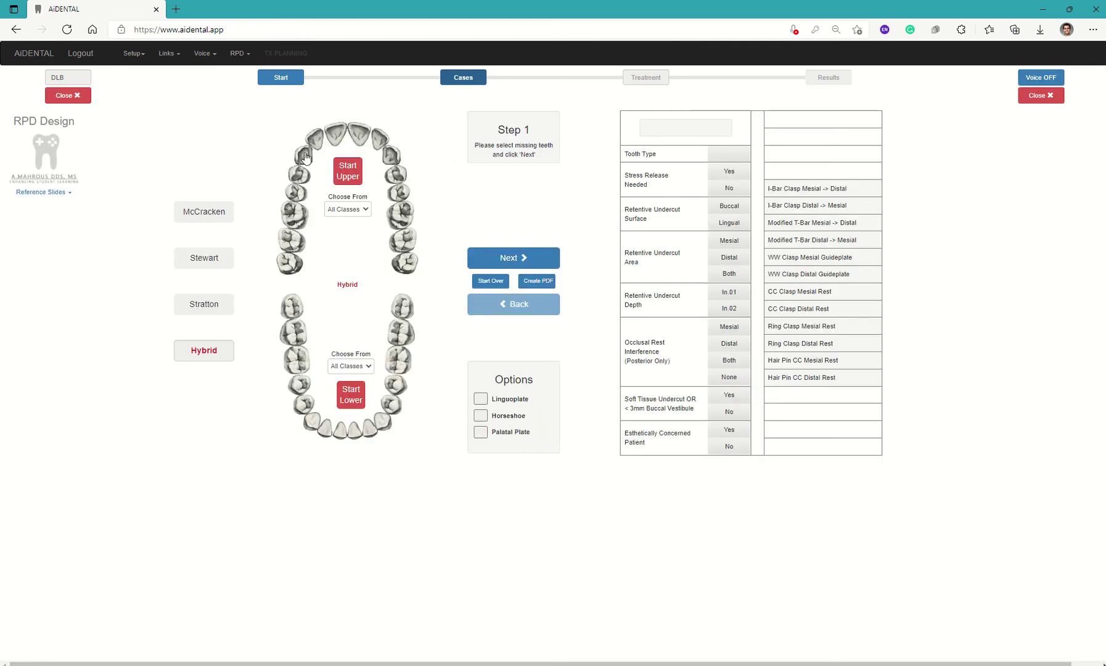
Mark the upper teeth #2, #3, #4, #13, #14 and #15 as missing.
left_click(292, 239)
left_click(293, 216)
left_click(296, 191)
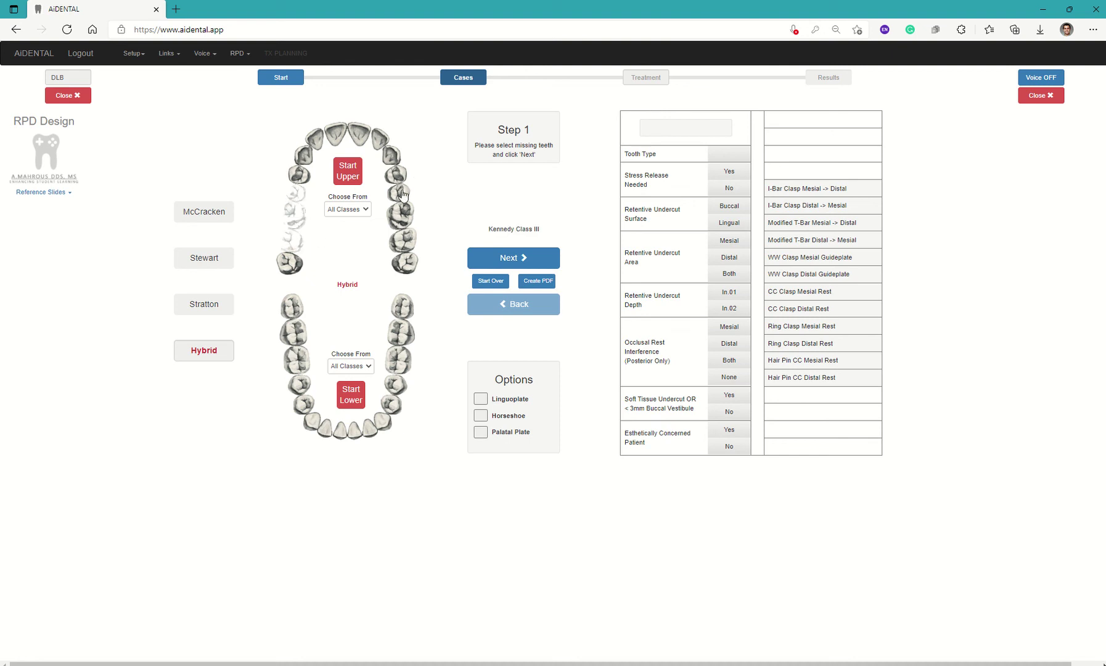
left_click(401, 194)
left_click(402, 216)
left_click(404, 241)
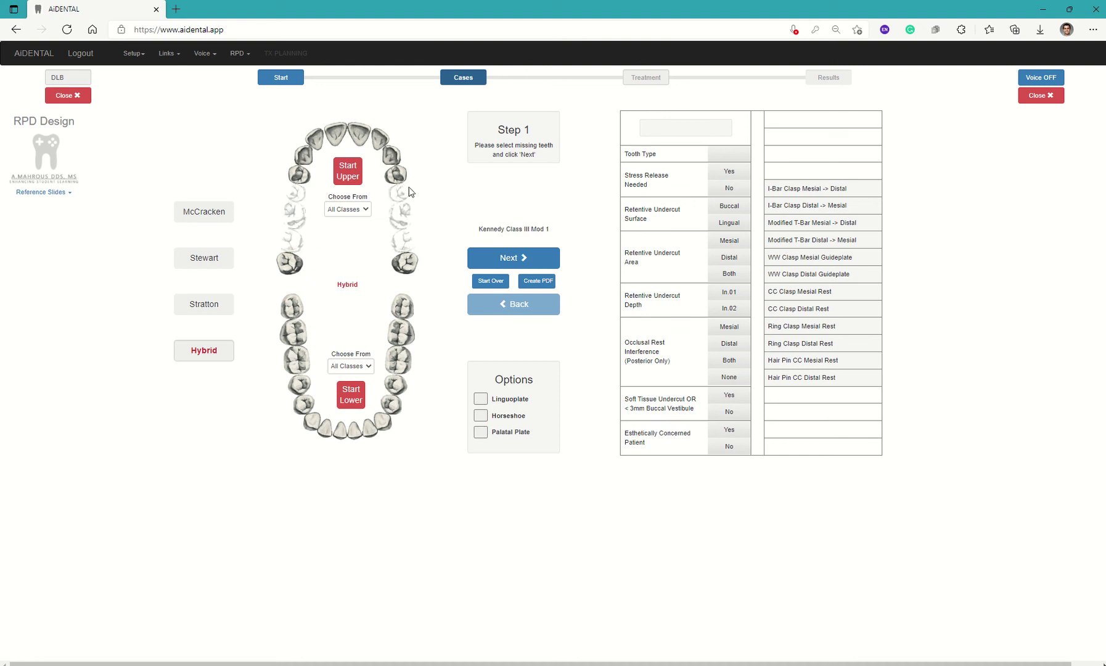
Generate several random upper-arch missing-tooth cases from all classes, and restrict the upper case choice to Class I.
left_click(354, 177)
left_click(355, 176)
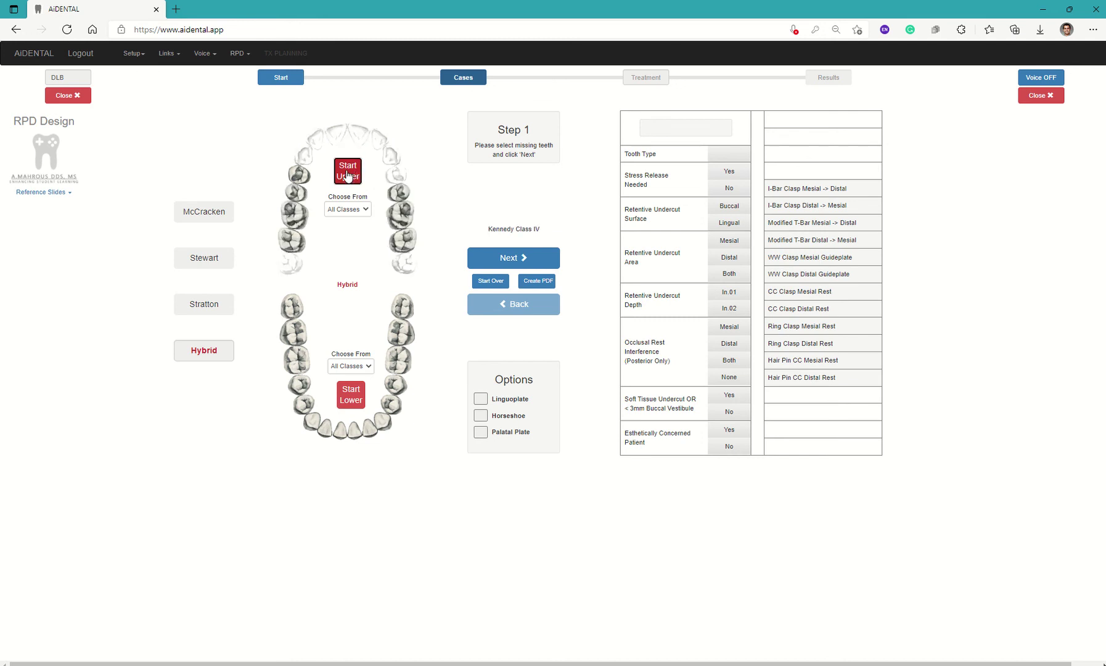
left_click(349, 176)
left_click(347, 175)
left_click(348, 176)
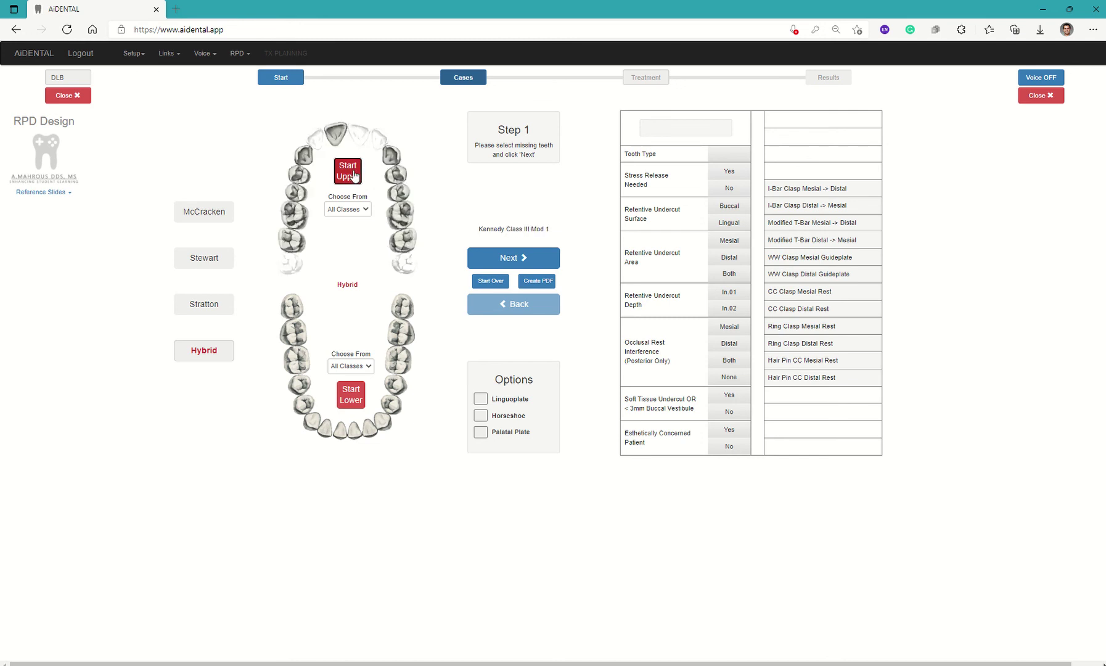
left_click(356, 178)
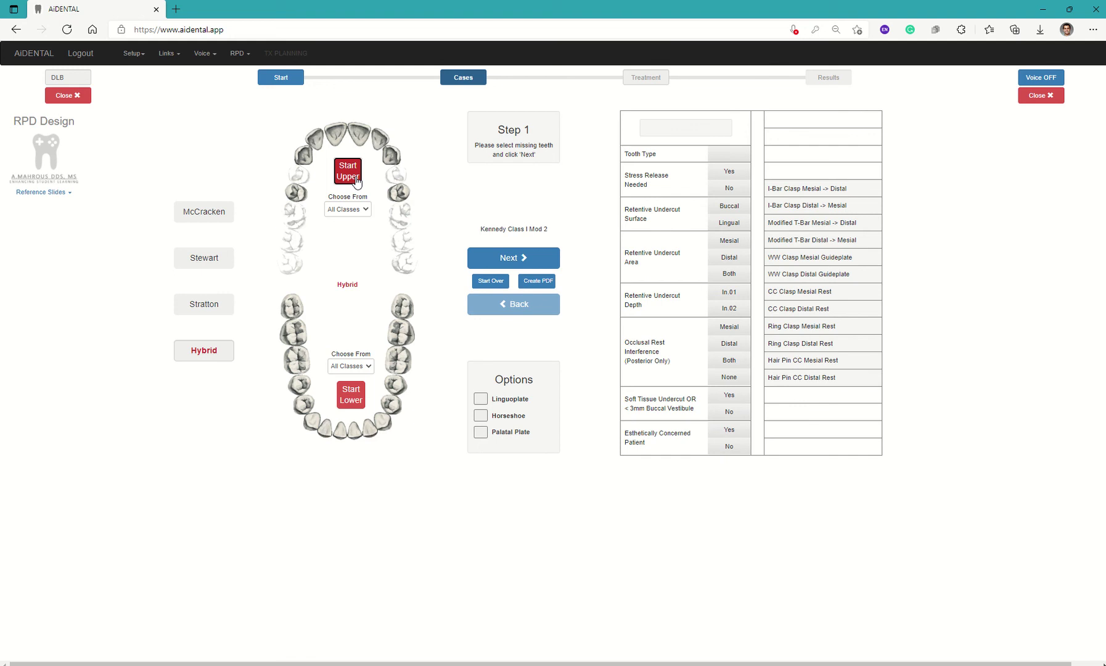
left_click(365, 211)
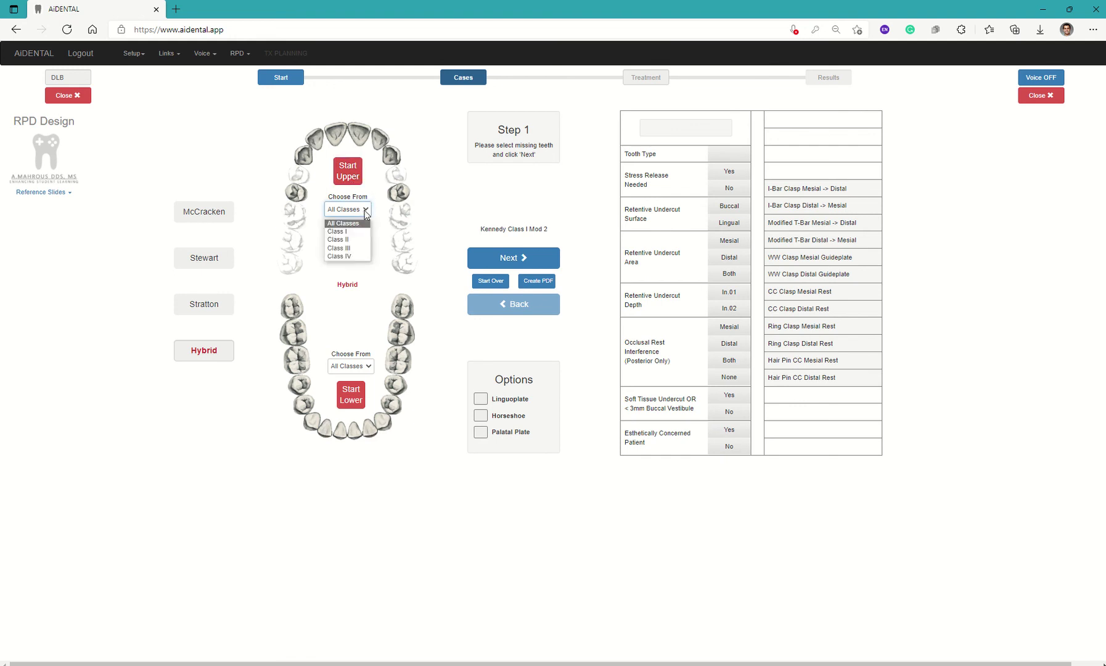
left_click(354, 239)
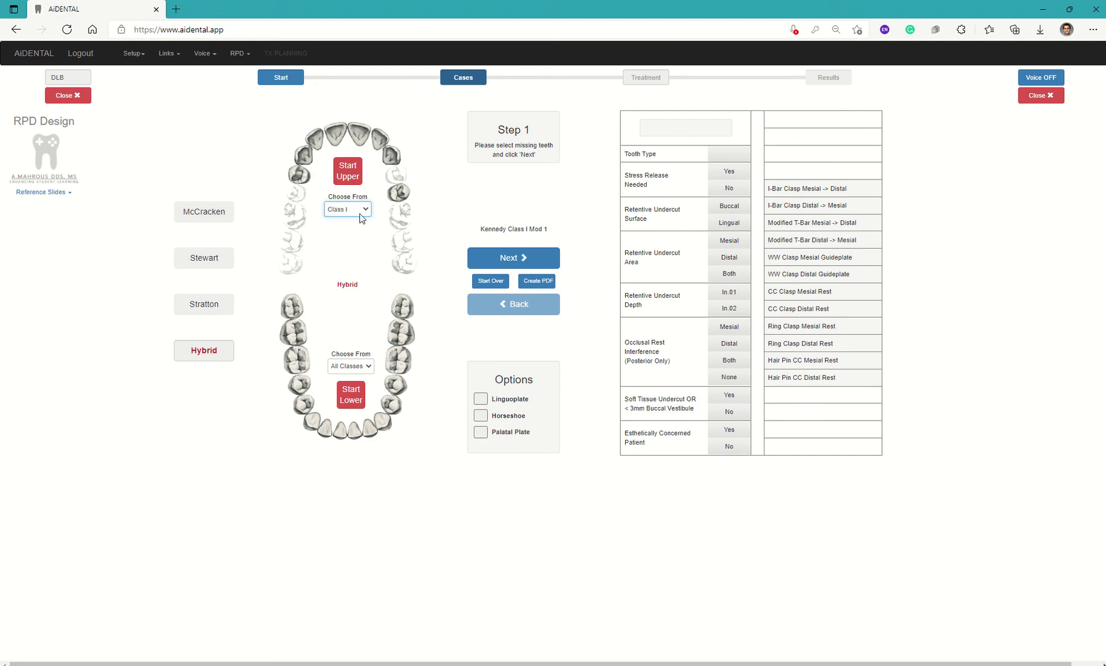
Generate another random Class I upper case and advance through the ideal design to the clasp selection grid.
left_click(356, 173)
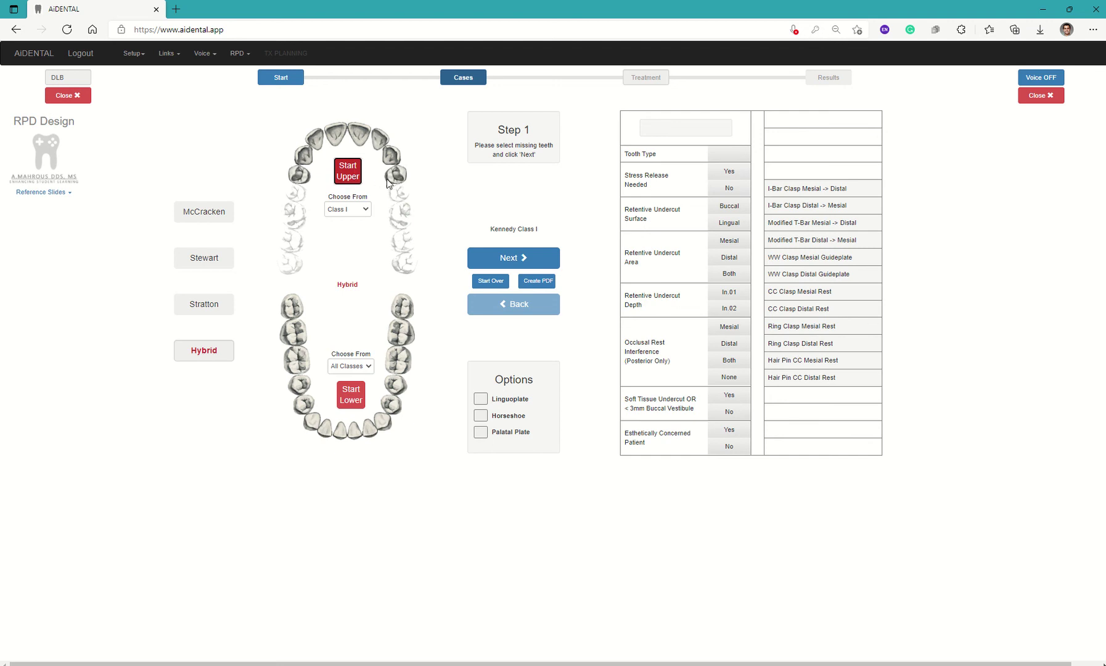
left_click(506, 258)
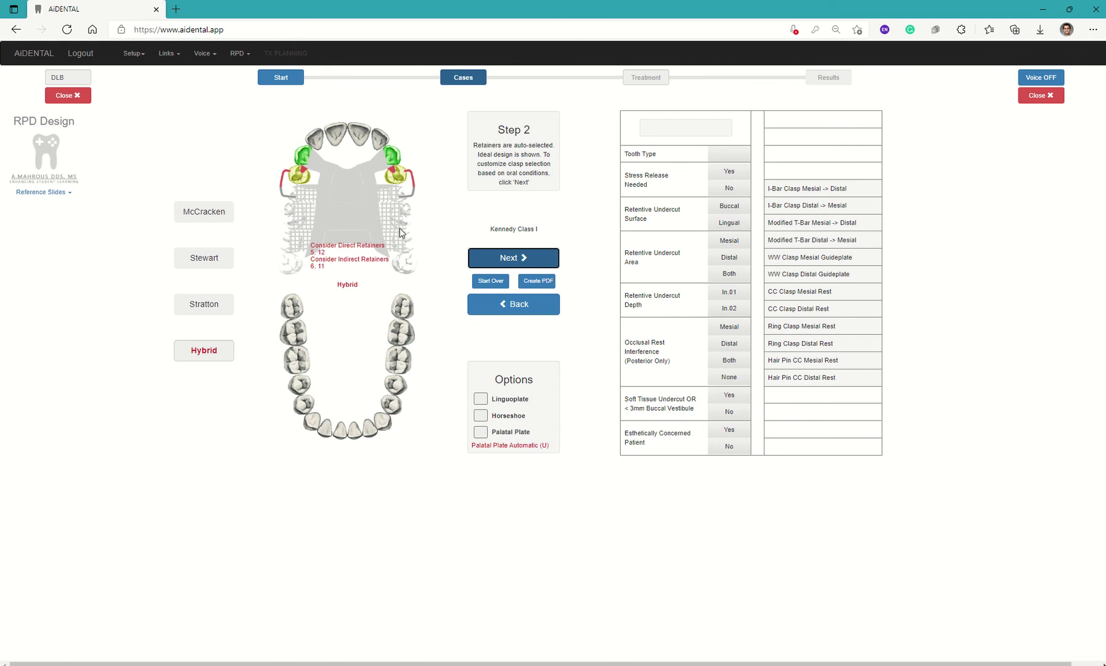
left_click(544, 260)
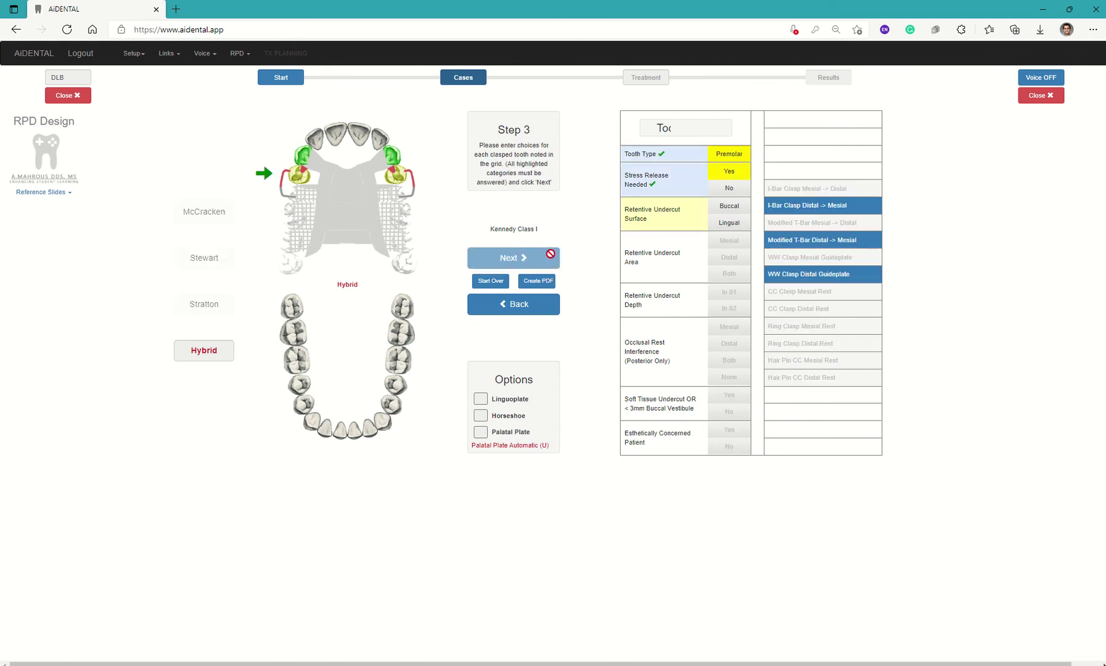
Set tooth #5 to buccal undercut, both areas, 0.02 depth, no rest interference, no soft tissue undercut and no esthetic concern.
left_click(730, 222)
left_click(733, 228)
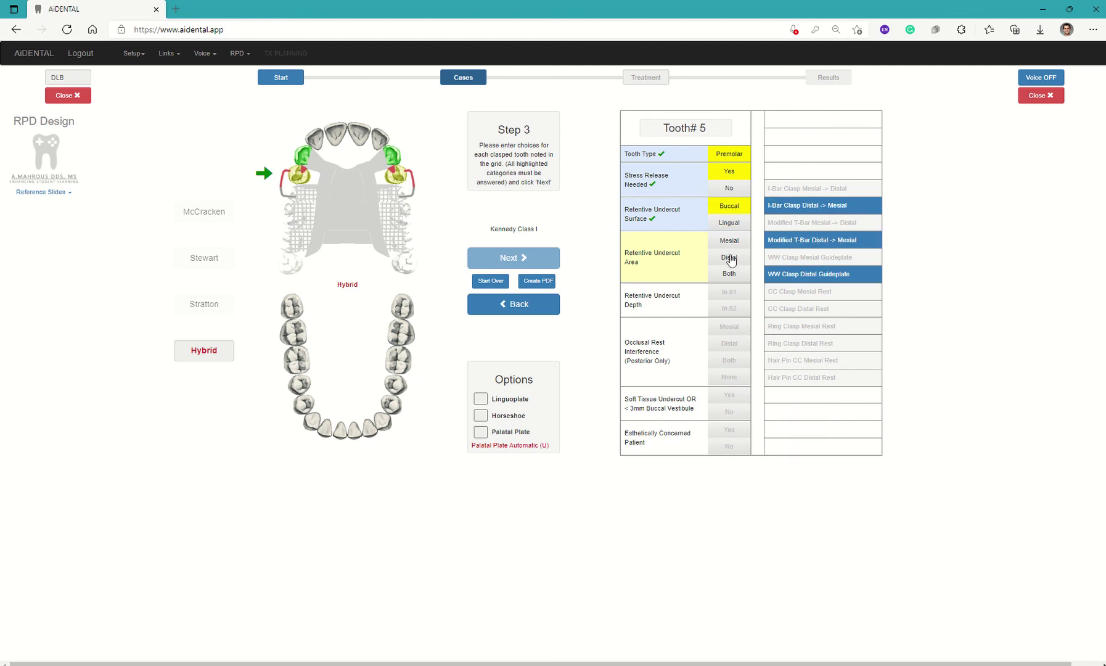
left_click(731, 259)
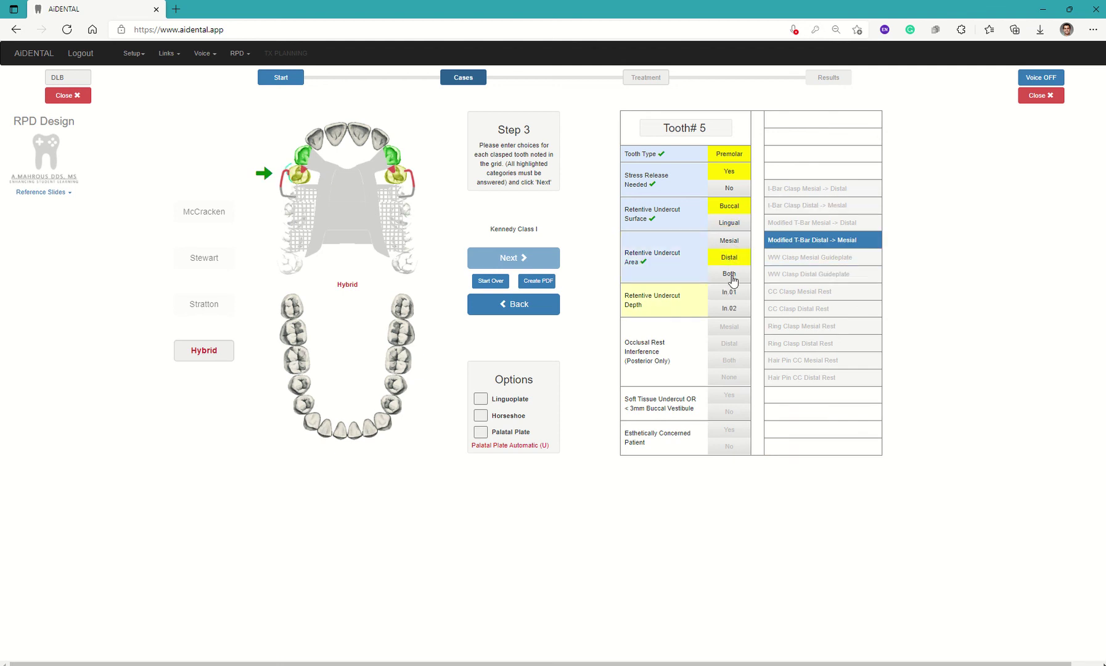
left_click(732, 275)
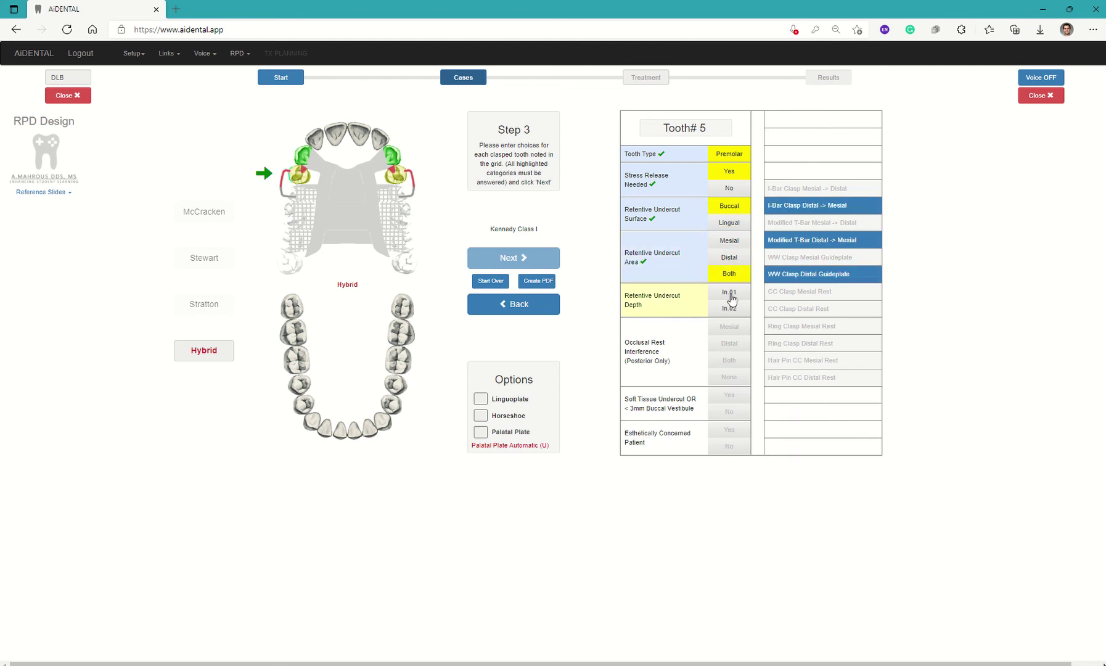
left_click(728, 308)
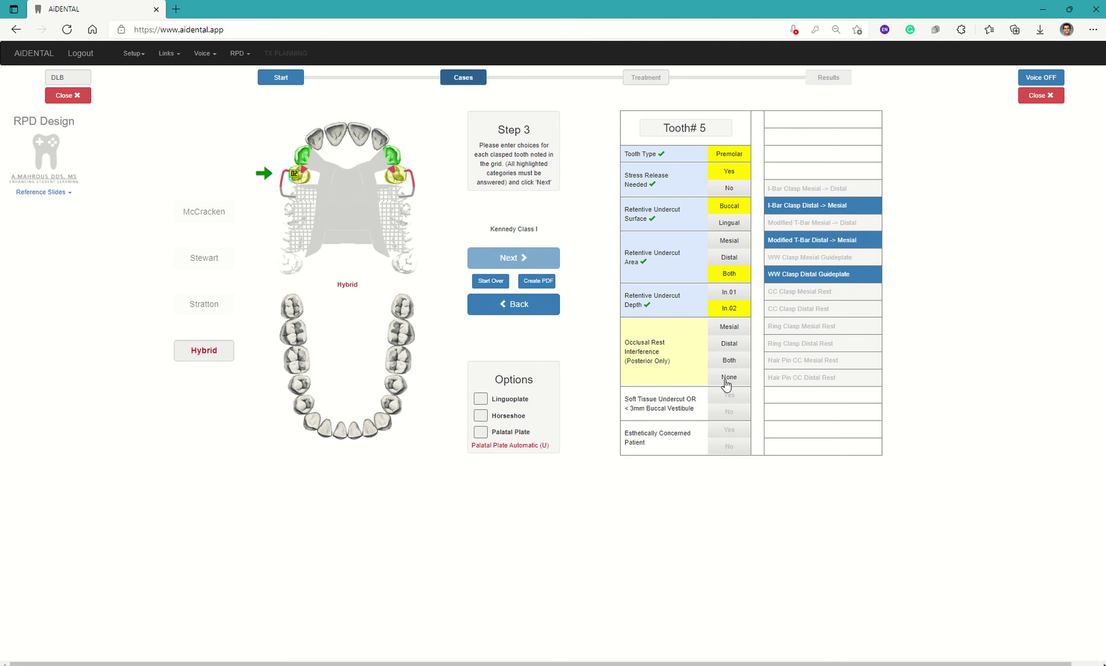
left_click(728, 377)
left_click(729, 396)
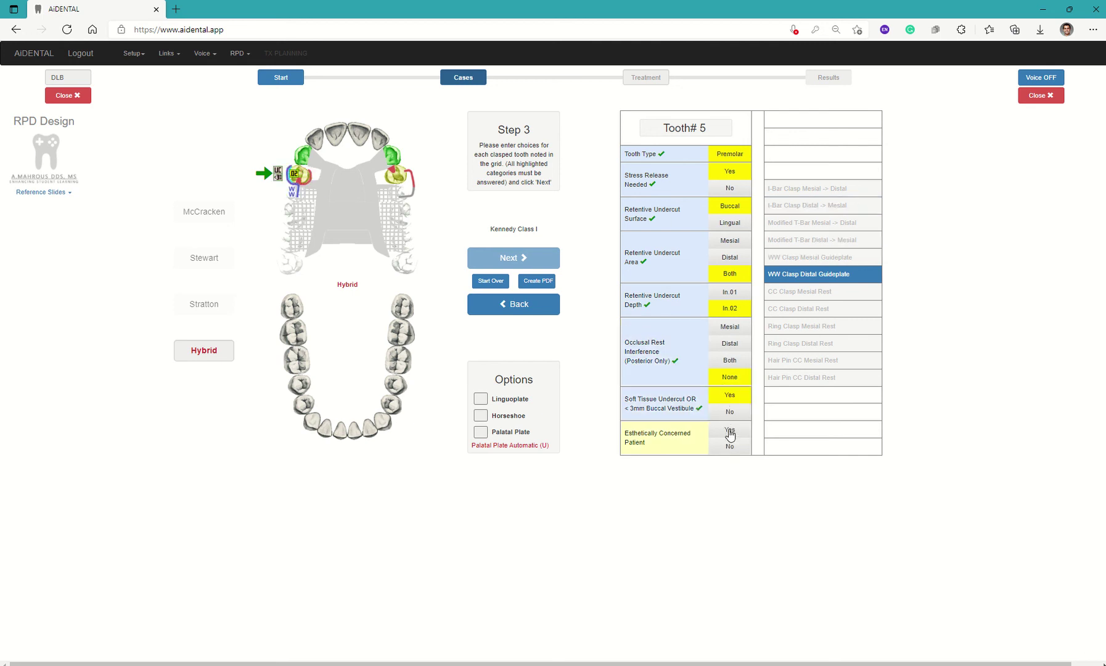
left_click(728, 448)
left_click(733, 412)
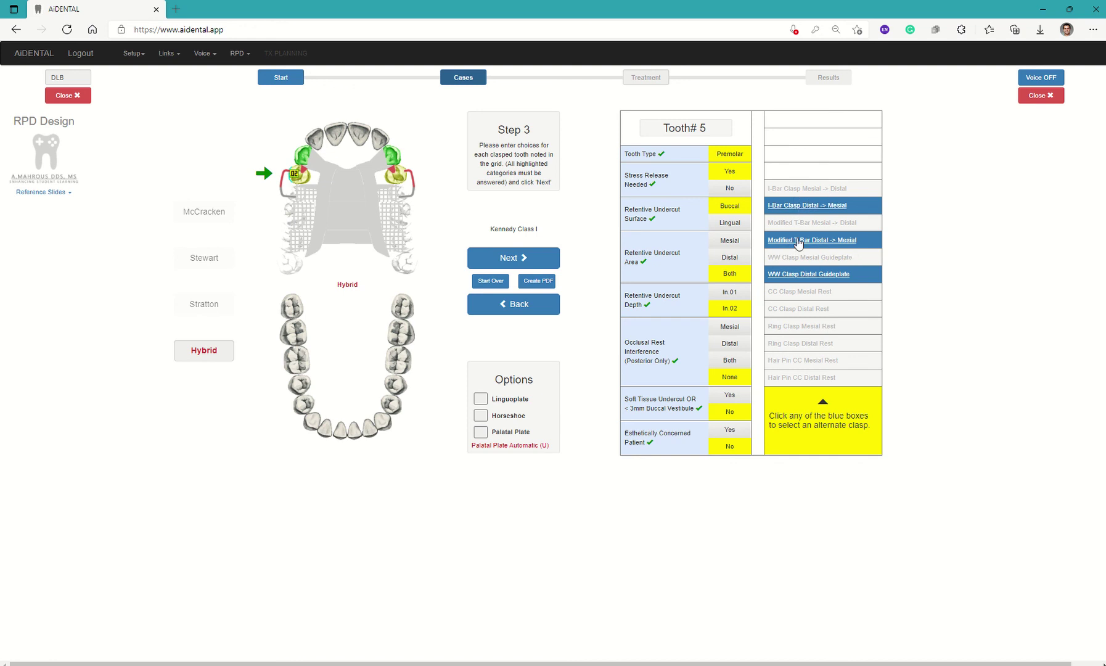
Try the WW Clasp Distal Guideplate and Modified T-Bar Distal -> Mesial alternatives on tooth #5, and continue to tooth #12.
left_click(798, 271)
left_click(797, 245)
left_click(525, 257)
Set tooth #12 to lingual undercut, both areas, 0.02 depth, no rest interference, no soft tissue undercut and no esthetic concern.
left_click(726, 223)
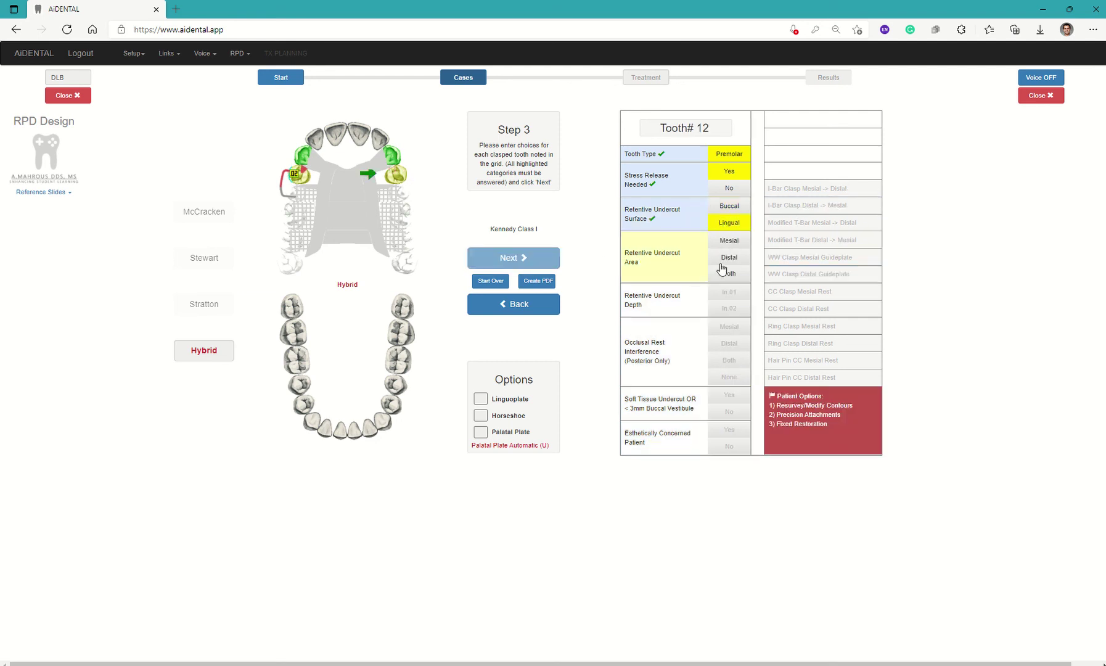
left_click(722, 273)
left_click(719, 310)
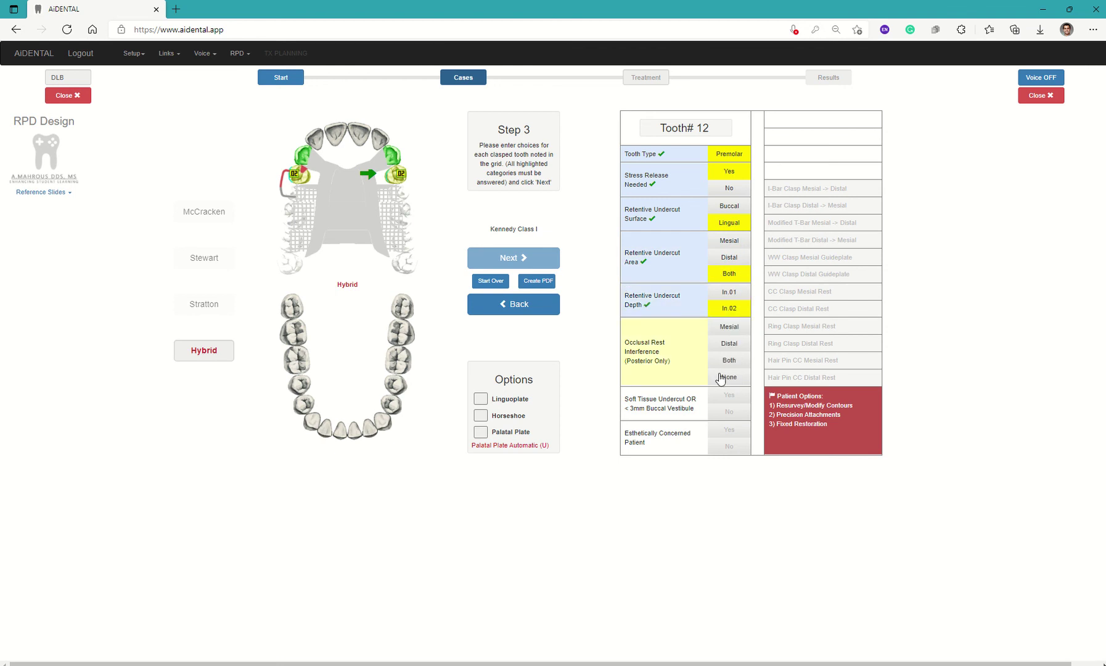
left_click(721, 377)
left_click(729, 411)
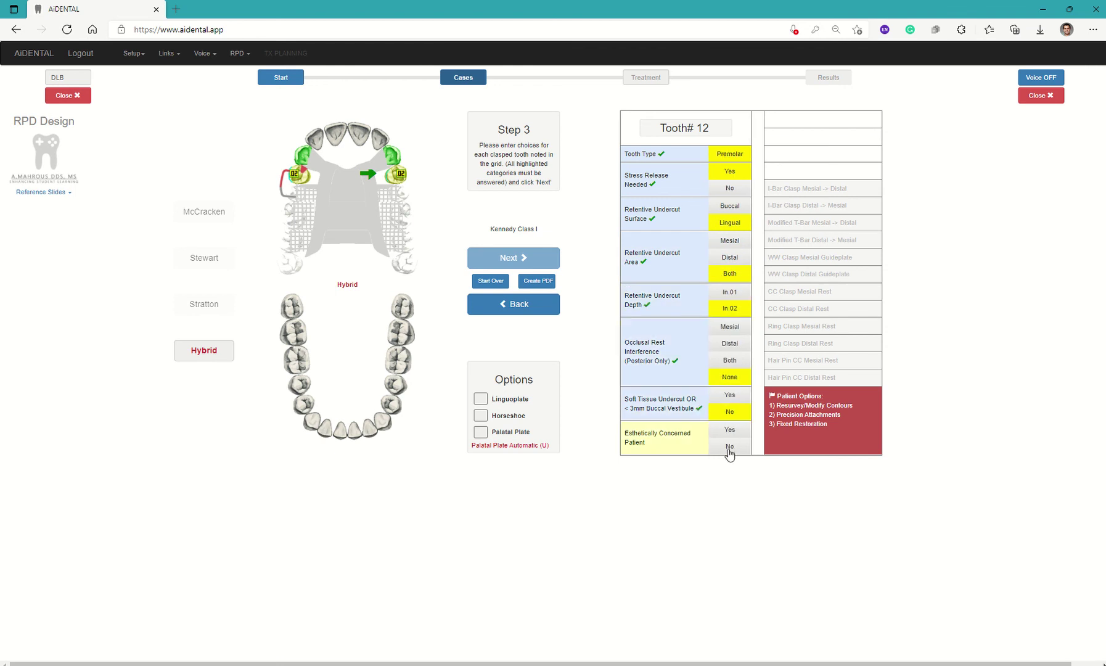
left_click(728, 449)
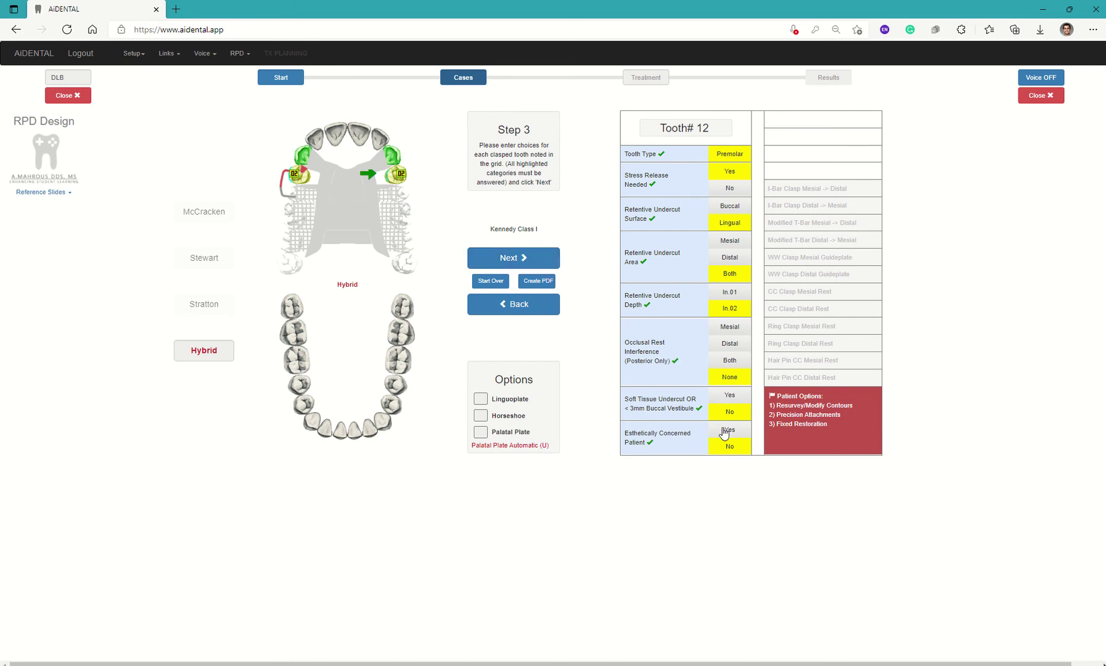
Change tooth #12 to soft tissue undercut Yes and buccal undercut surface, and create a PDF of the finished design.
left_click(728, 398)
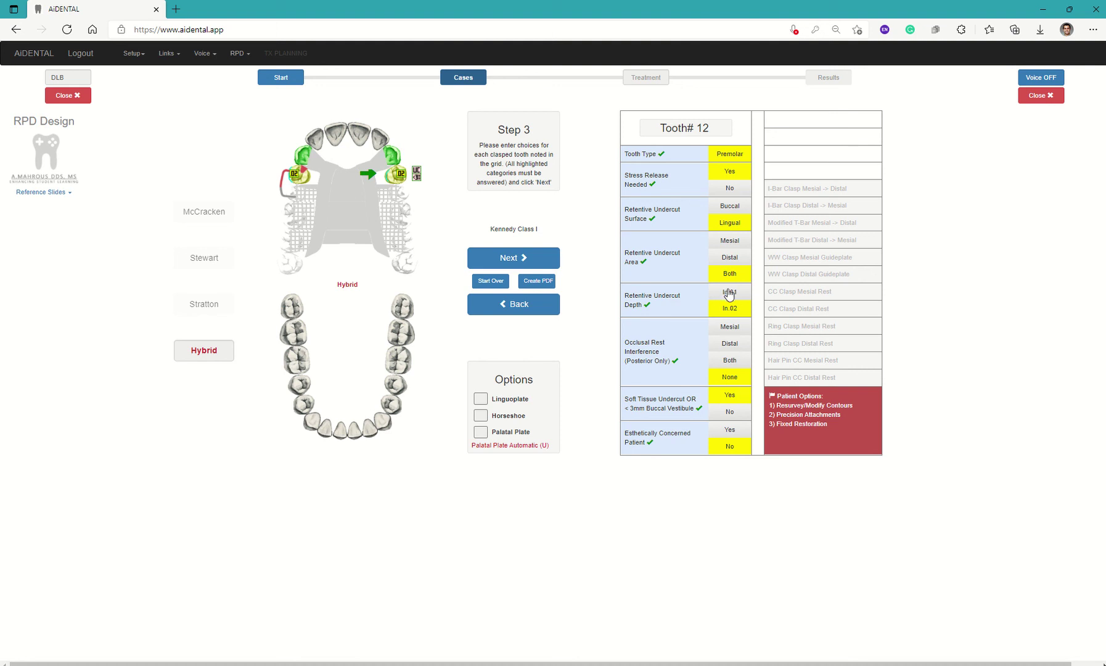
left_click(724, 207)
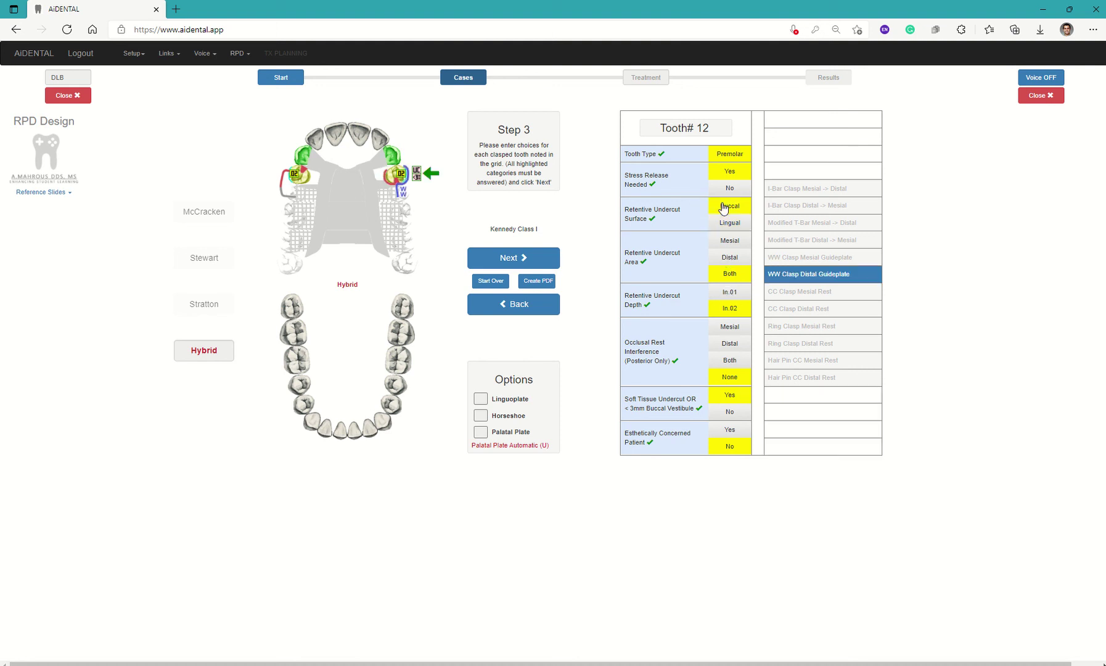
left_click(519, 258)
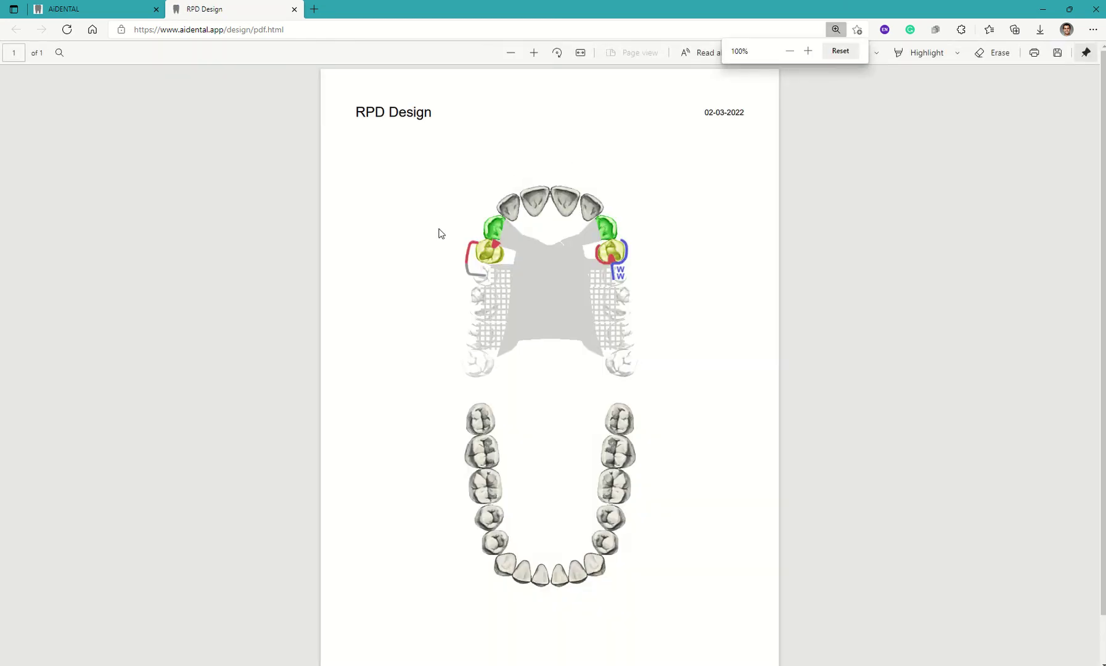
Return from the PDF to the AiDENTAL start page and log out of the account.
left_click(98, 16)
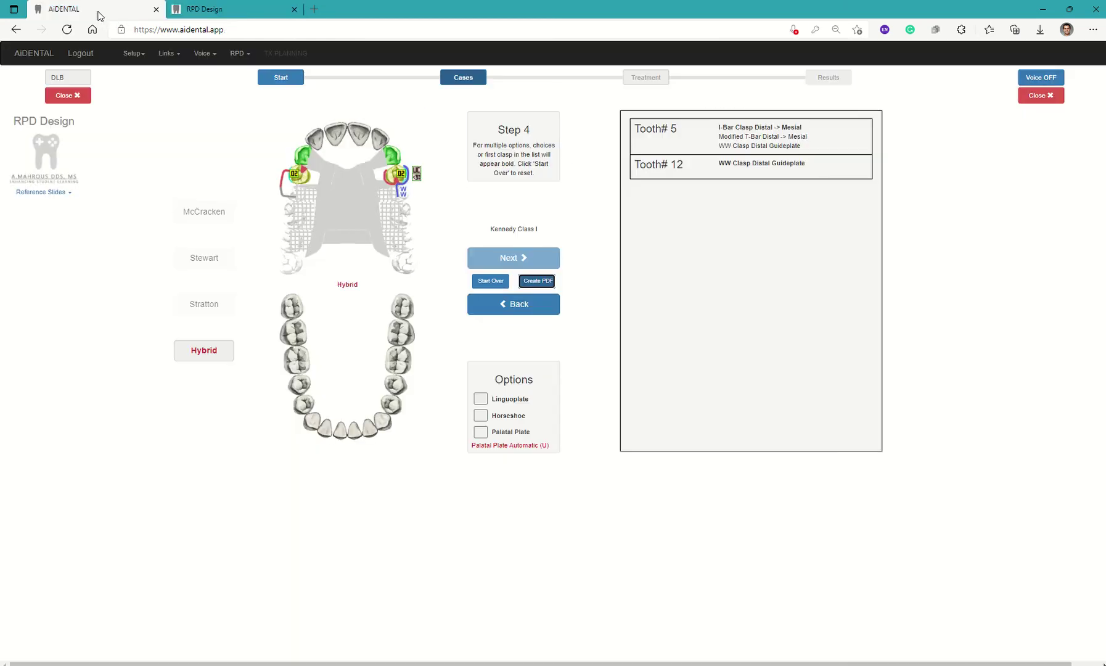
left_click(282, 80)
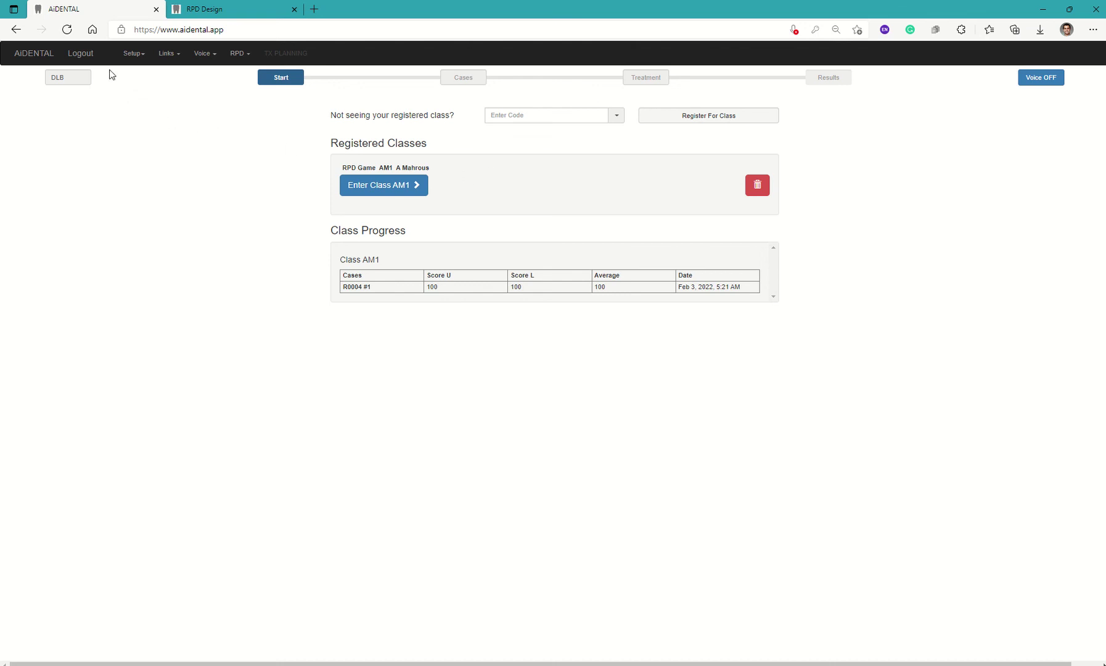
left_click(88, 54)
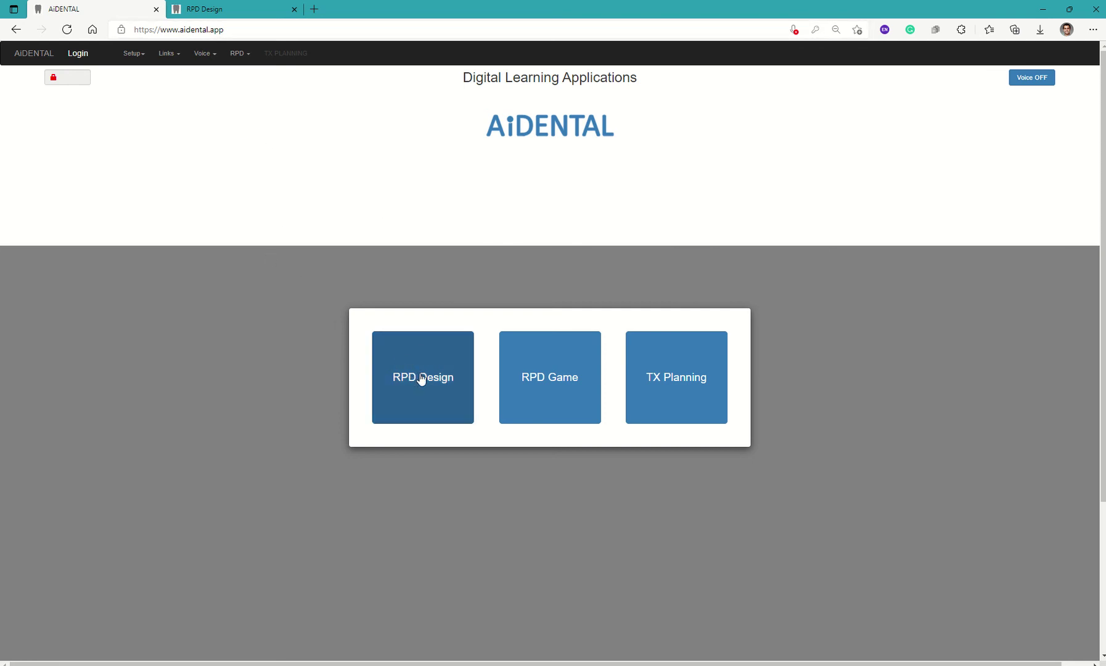
Open RPD Design without logging in and mark upper teeth #2, #3, #13, #14 and #15 as missing.
left_click(394, 382)
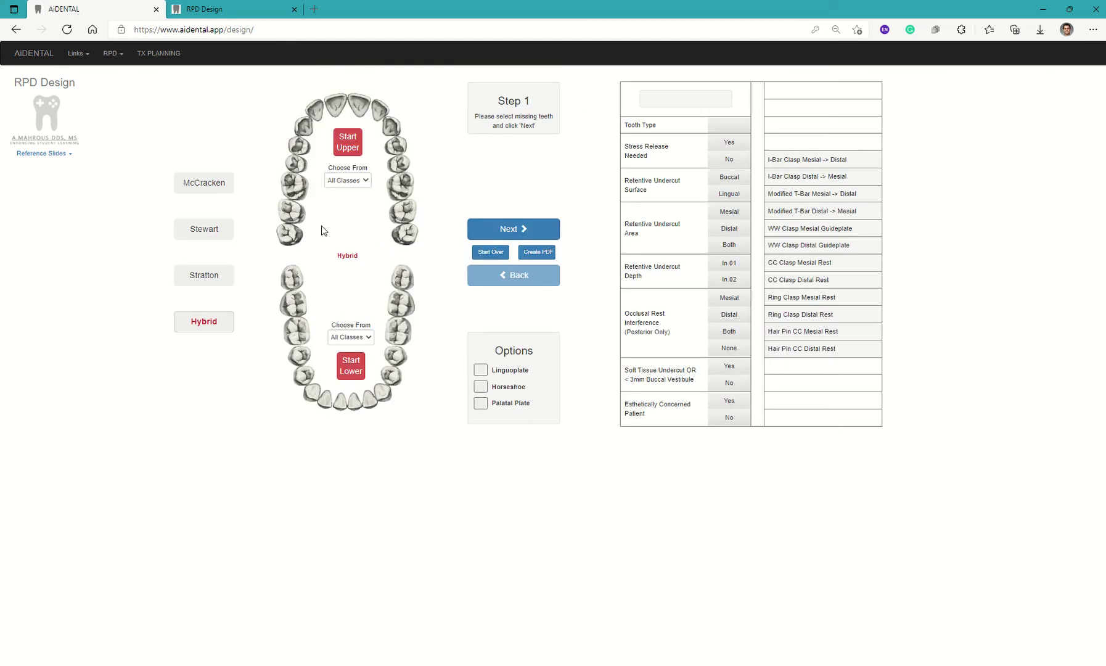
left_click(289, 213)
left_click(290, 188)
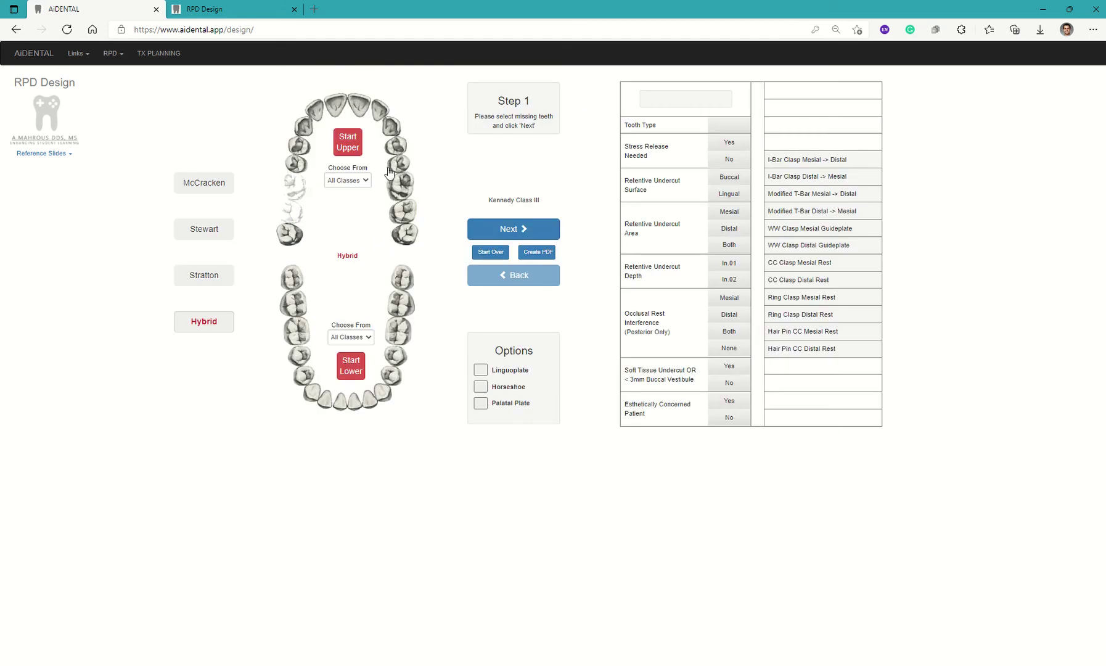
left_click(400, 164)
left_click(401, 186)
left_click(401, 210)
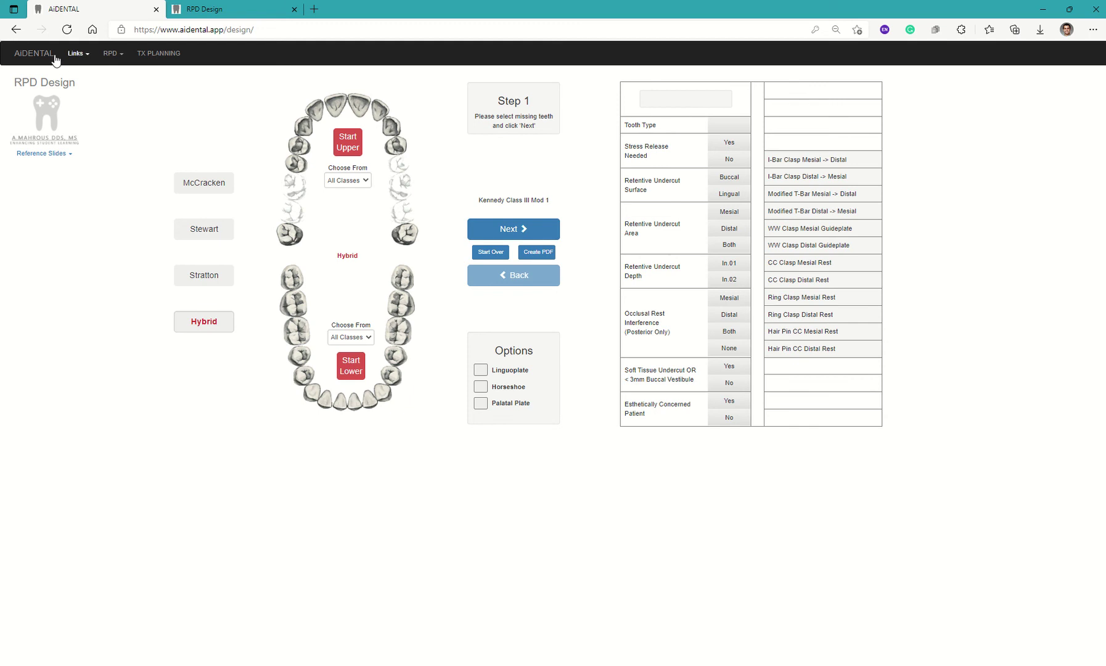
Open the RPD Game from the home page and try a random upper-arch case up to step 2 before starting over.
left_click(34, 54)
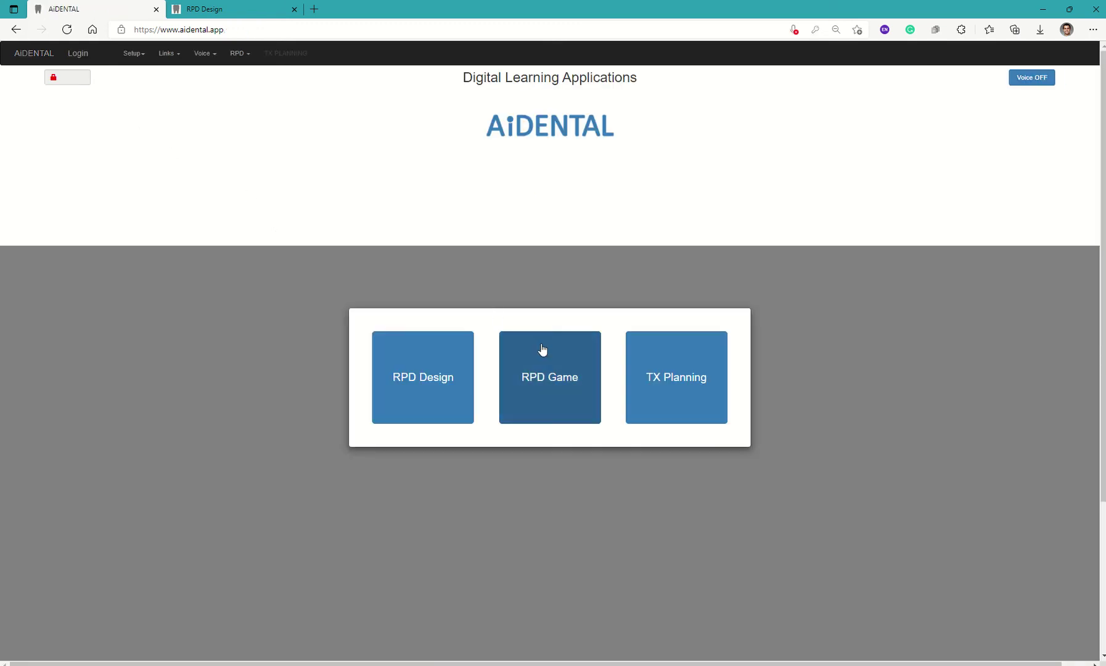
left_click(541, 349)
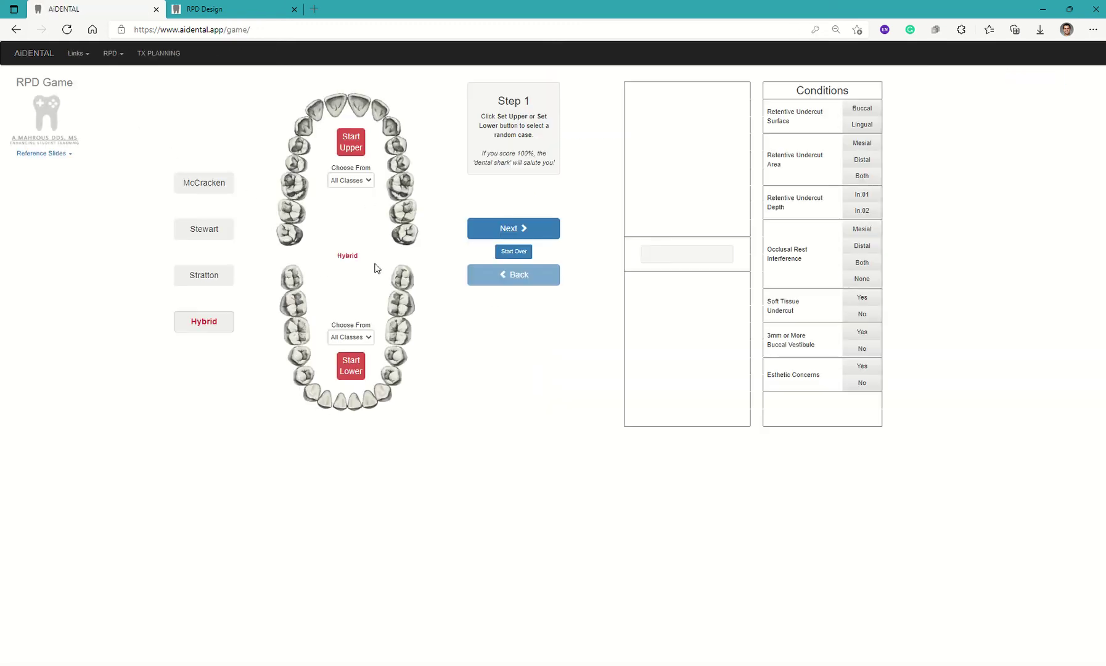
left_click(348, 146)
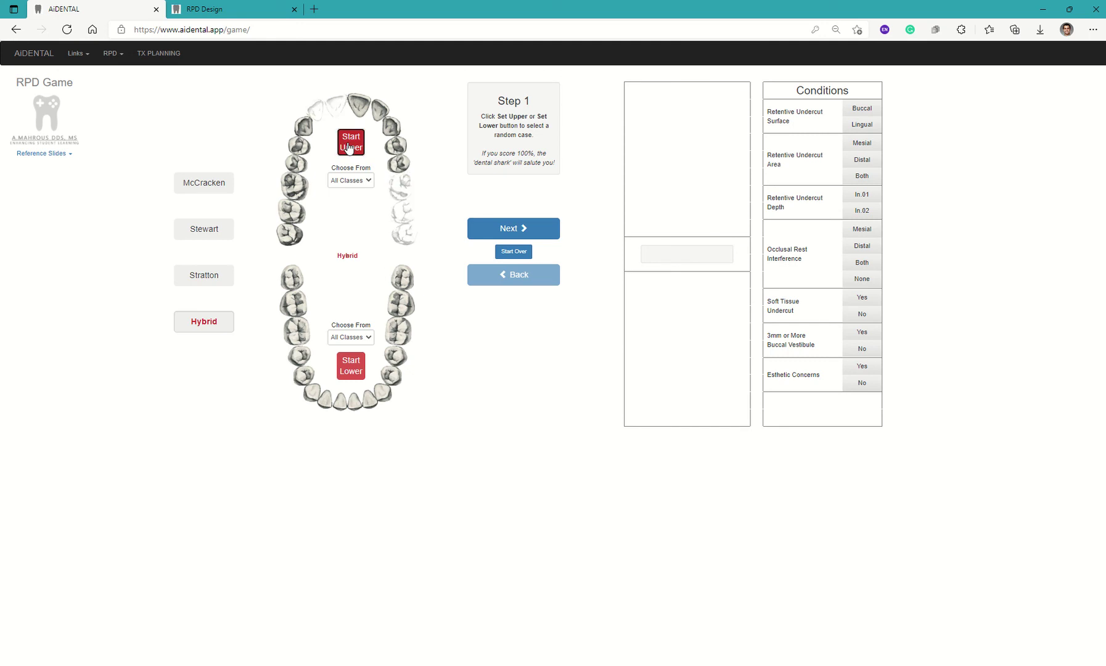
left_click(500, 229)
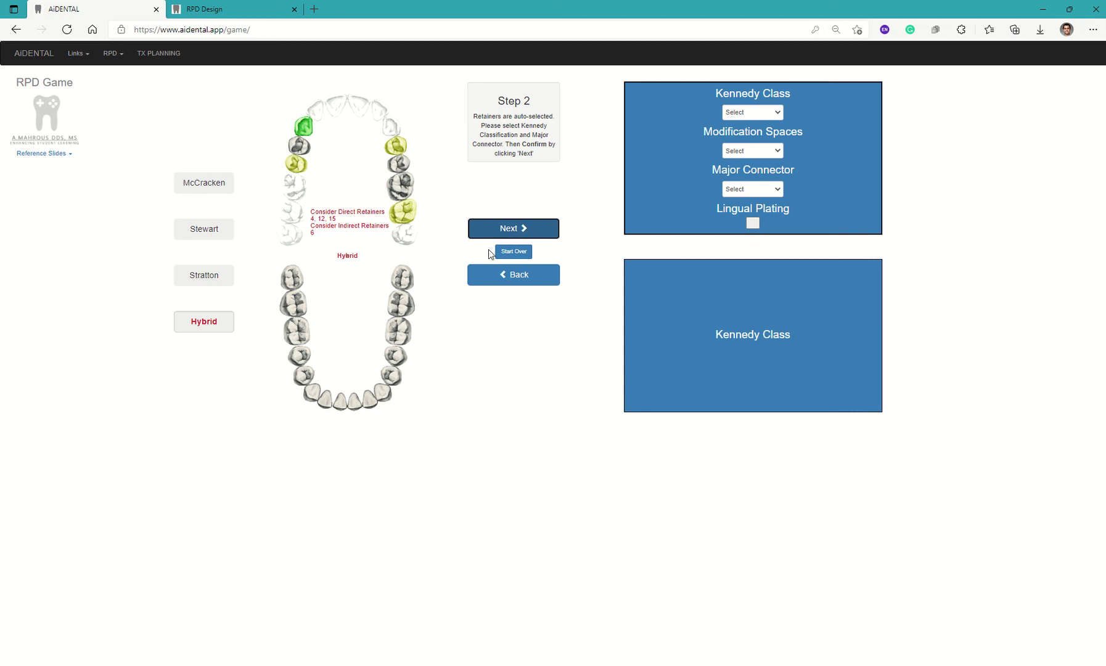
left_click(505, 254)
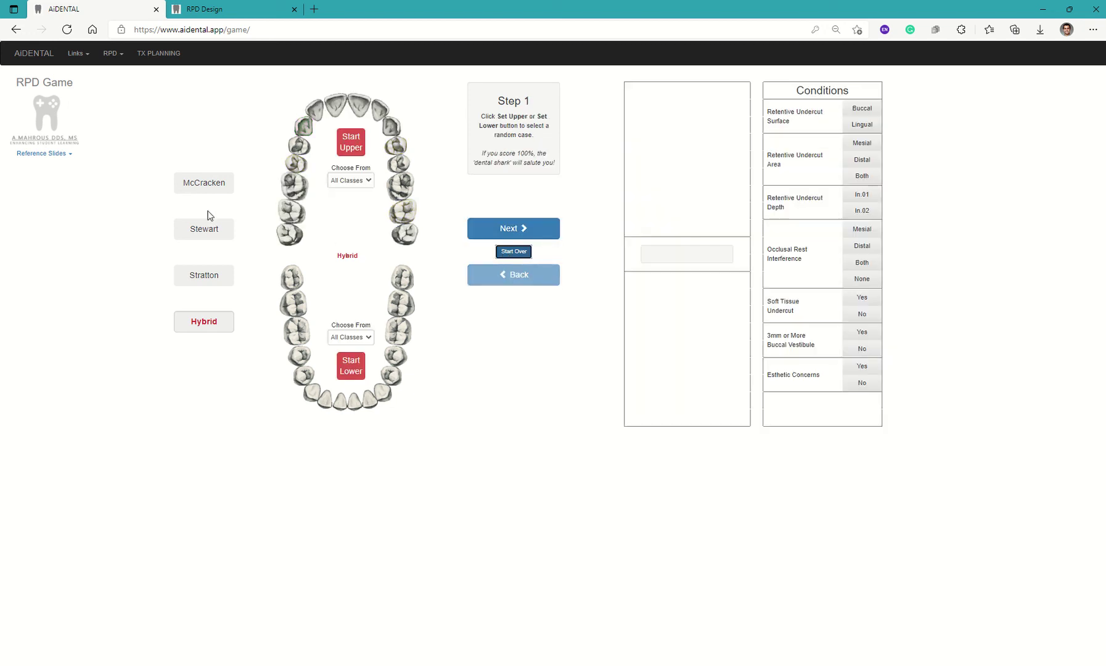
Switch among the McCracken, Stewart, Stratton and Hybrid design theories, finishing with McCracken selected.
left_click(193, 184)
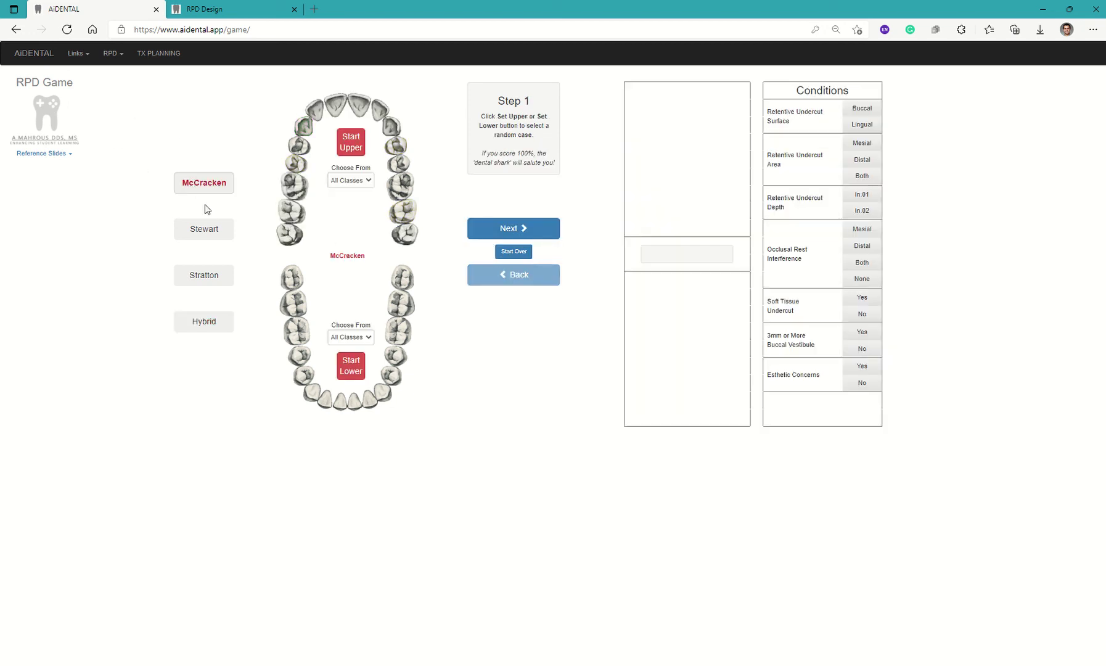
left_click(207, 231)
left_click(194, 282)
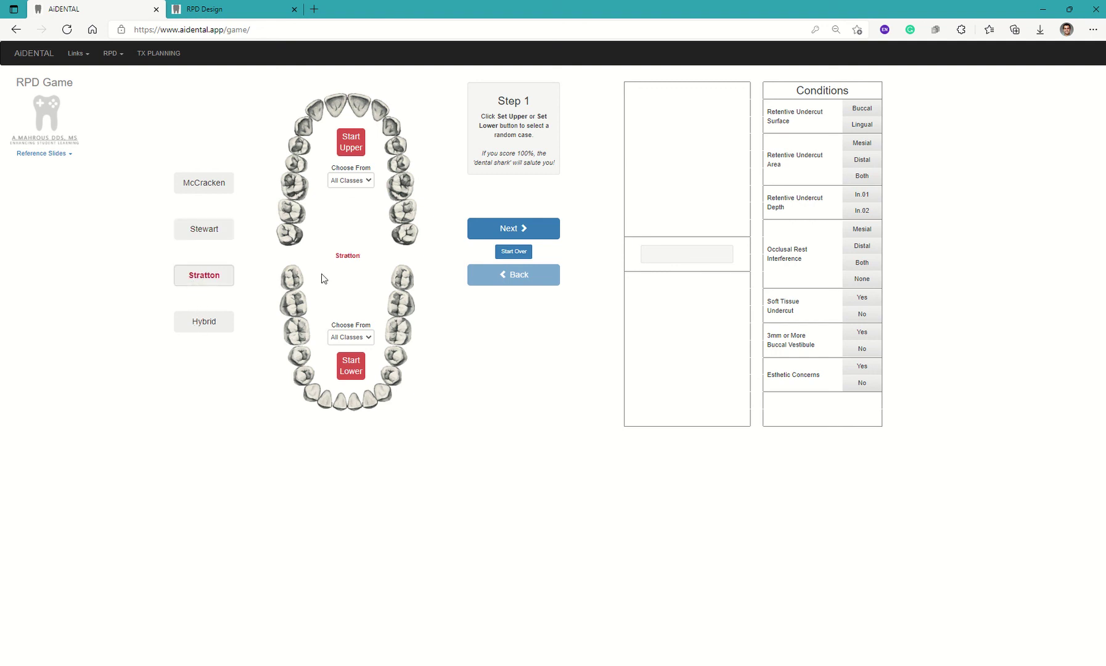
left_click(210, 237)
left_click(202, 182)
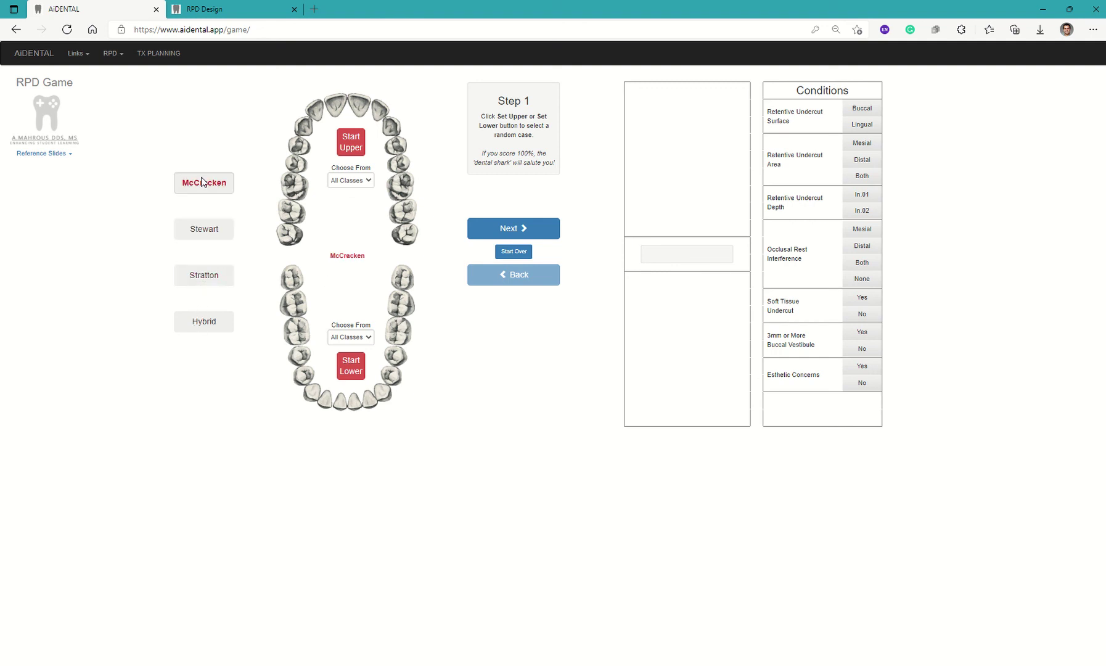
left_click(200, 325)
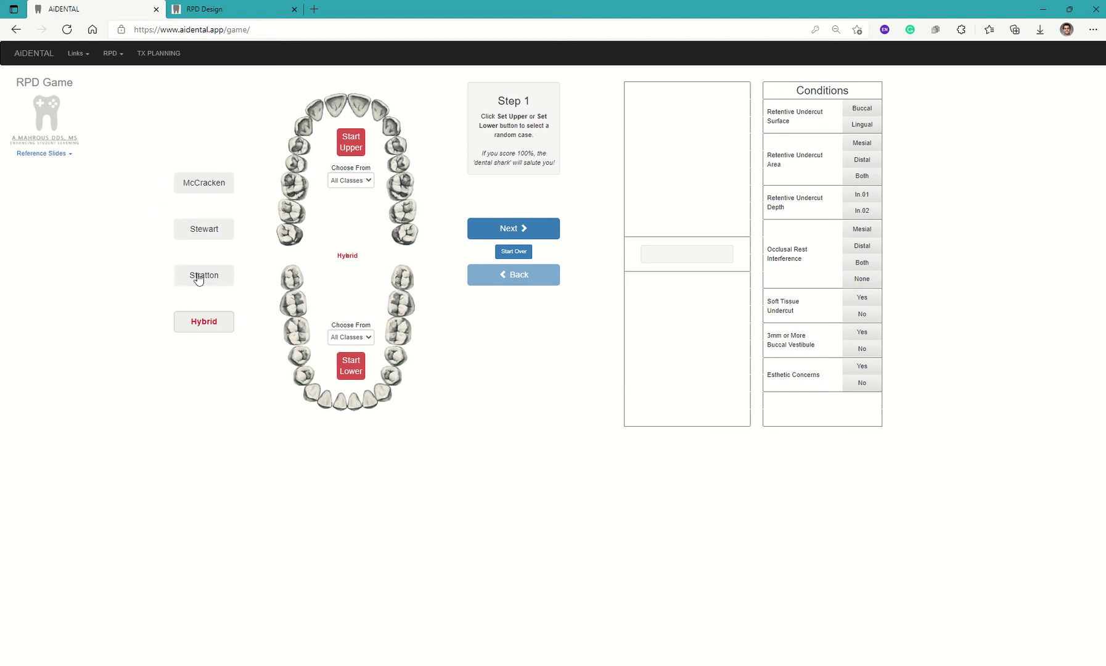
left_click(201, 183)
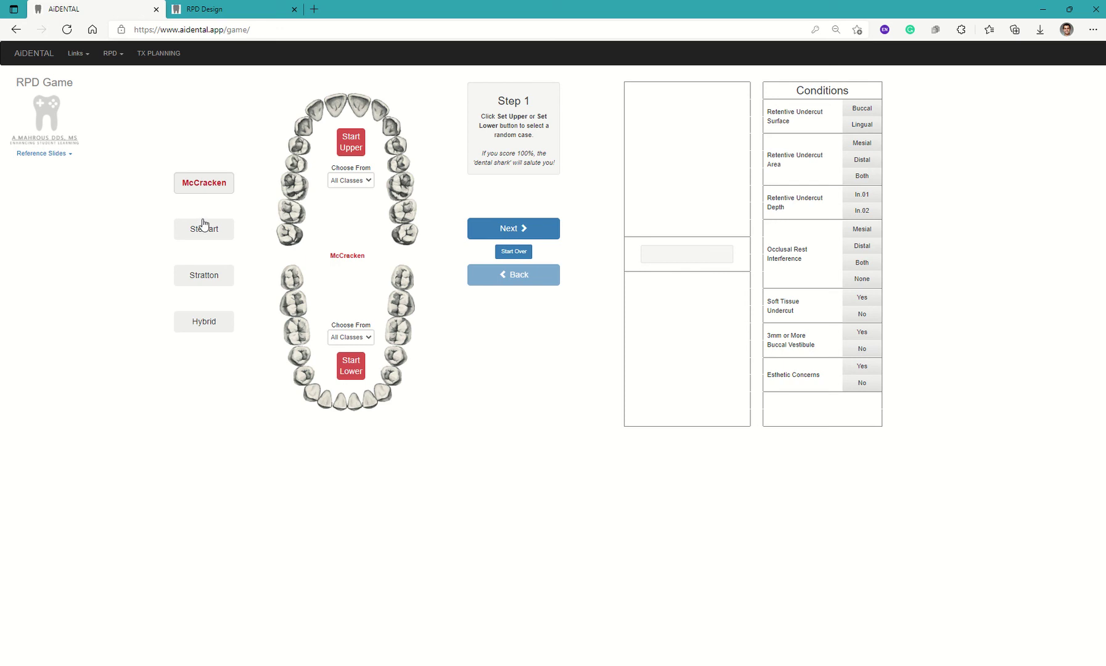
left_click(202, 228)
left_click(196, 275)
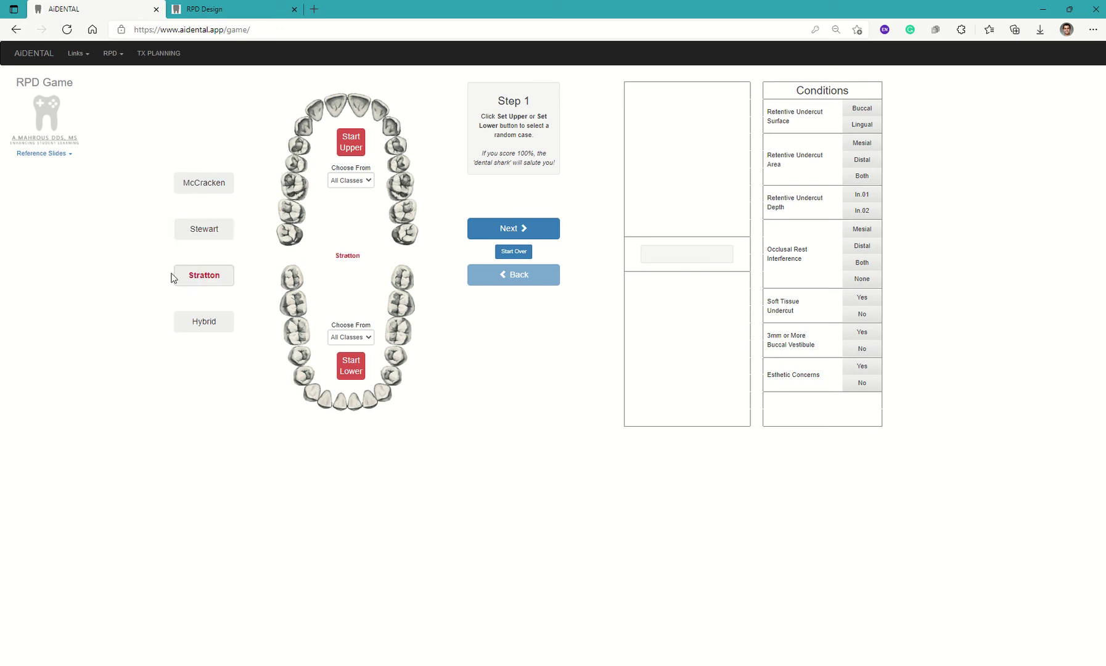
left_click(198, 236)
Open the list of reference slides for the RPD Game.
left_click(61, 154)
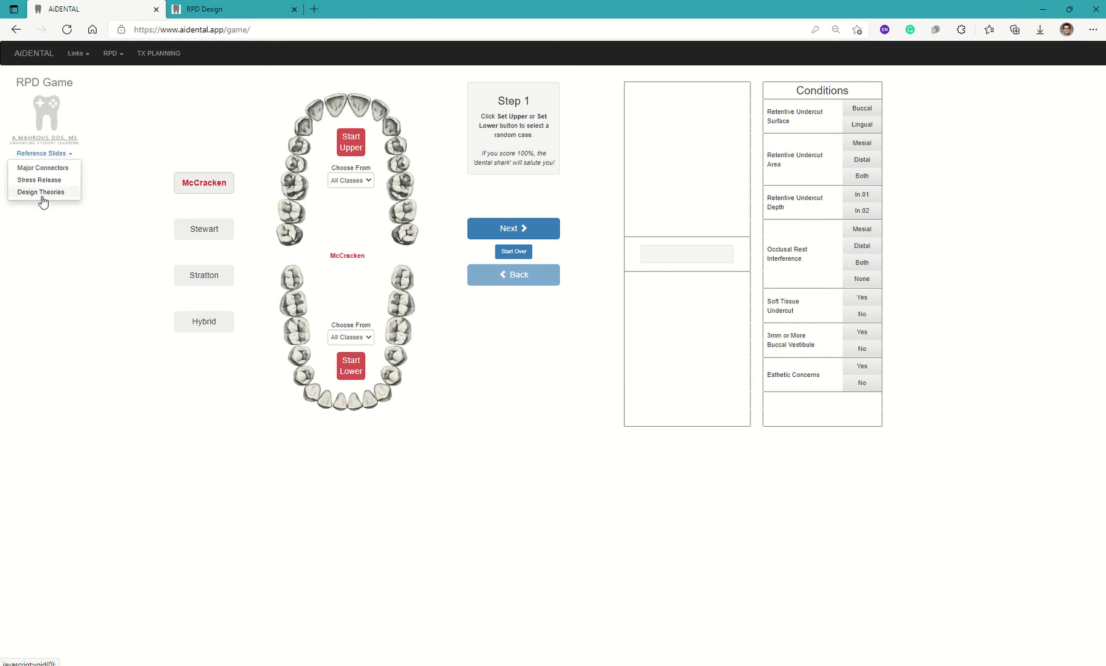